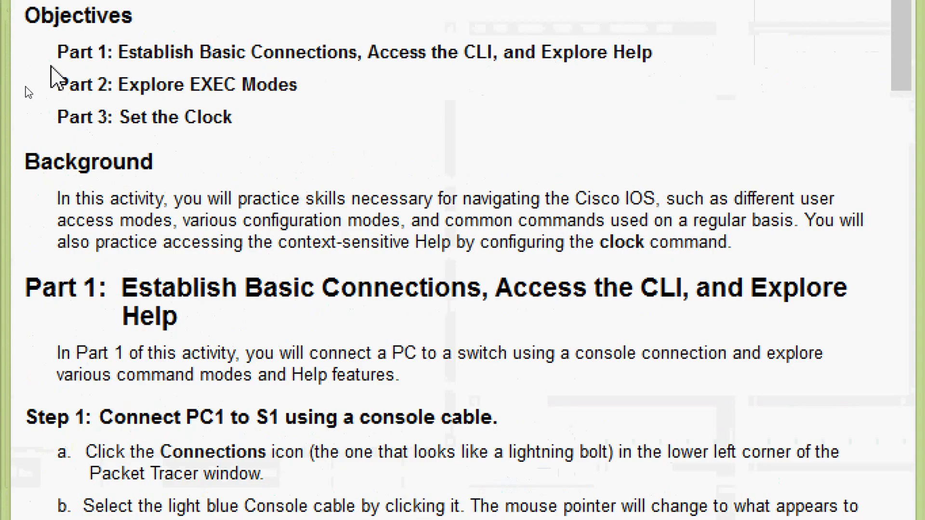
# Connect PC1's RS 232 port to the Console port of switch S1 using a Console cable
pyautogui.scroll(1, 222, 89)
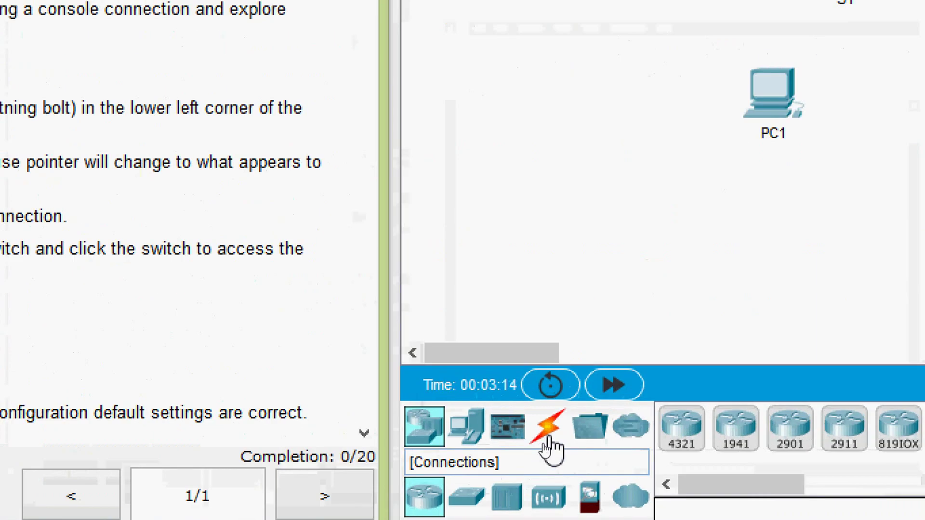
pyautogui.click(549, 440)
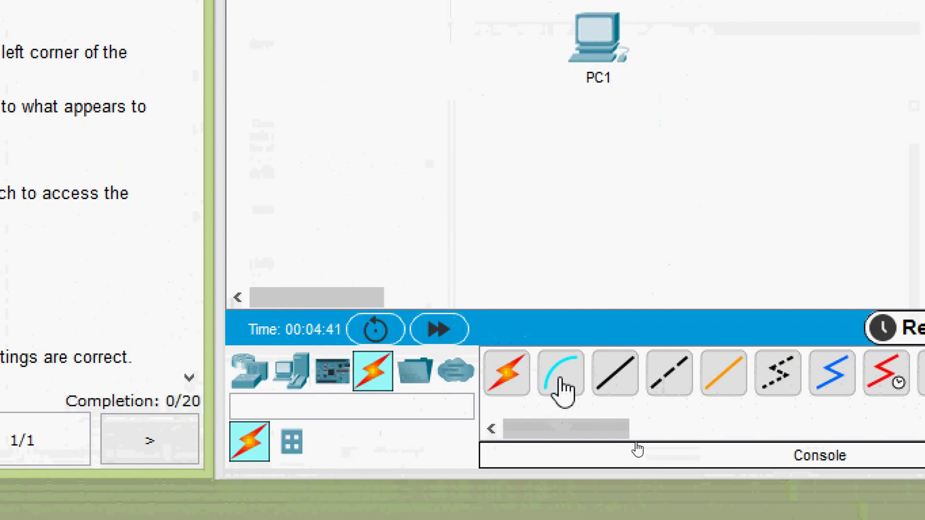
pyautogui.click(560, 380)
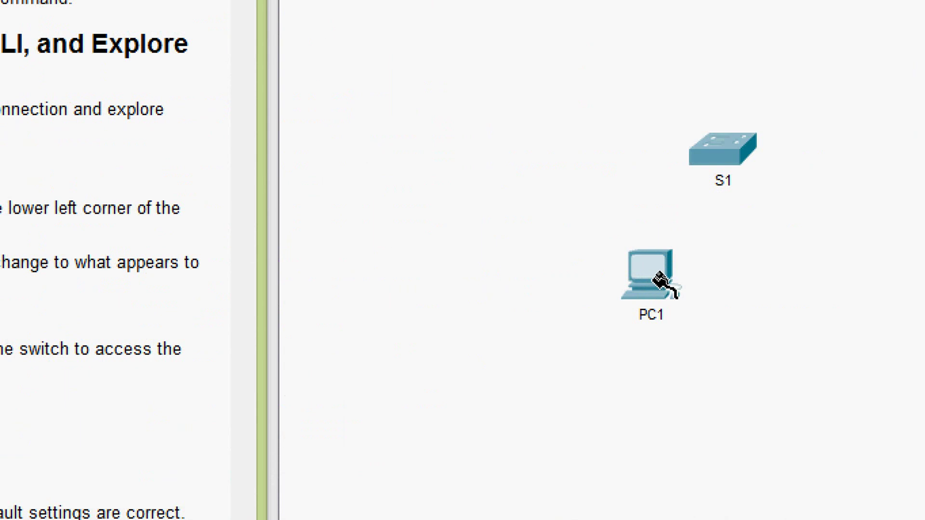
pyautogui.click(656, 275)
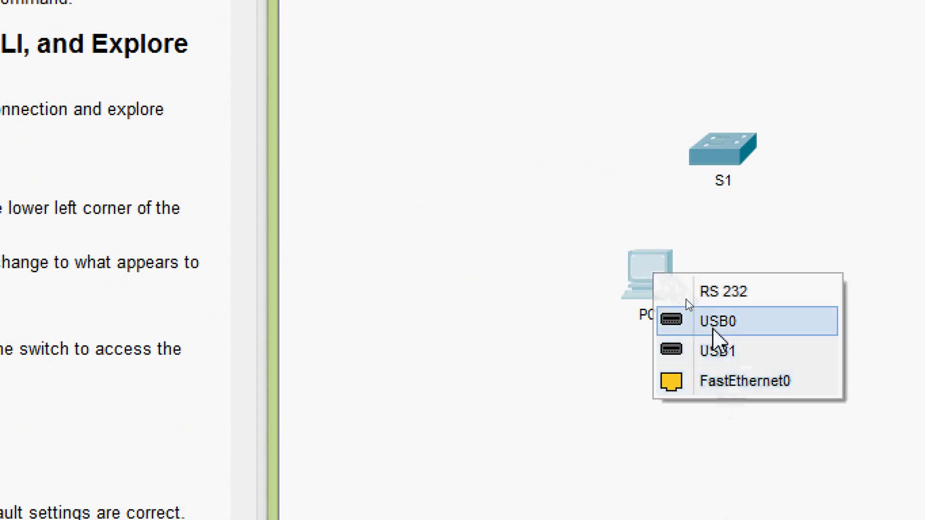
pyautogui.click(755, 298)
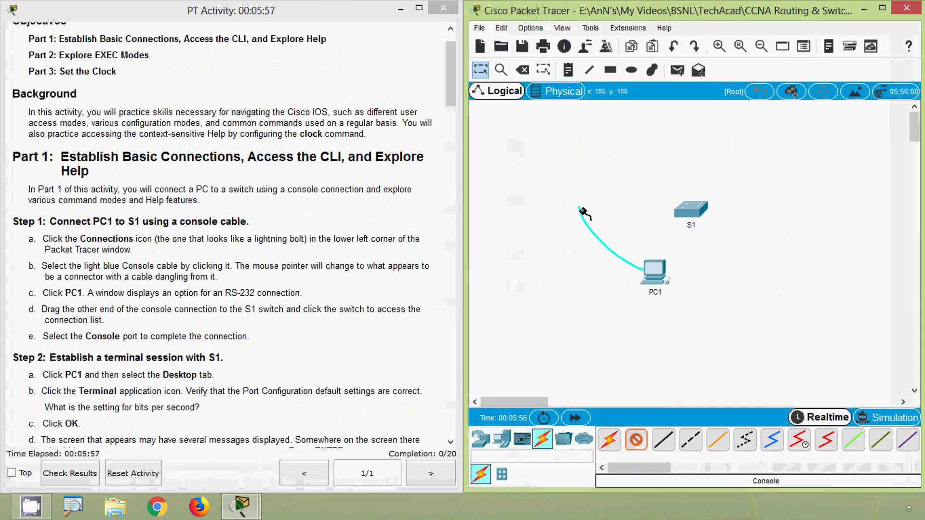
pyautogui.click(690, 212)
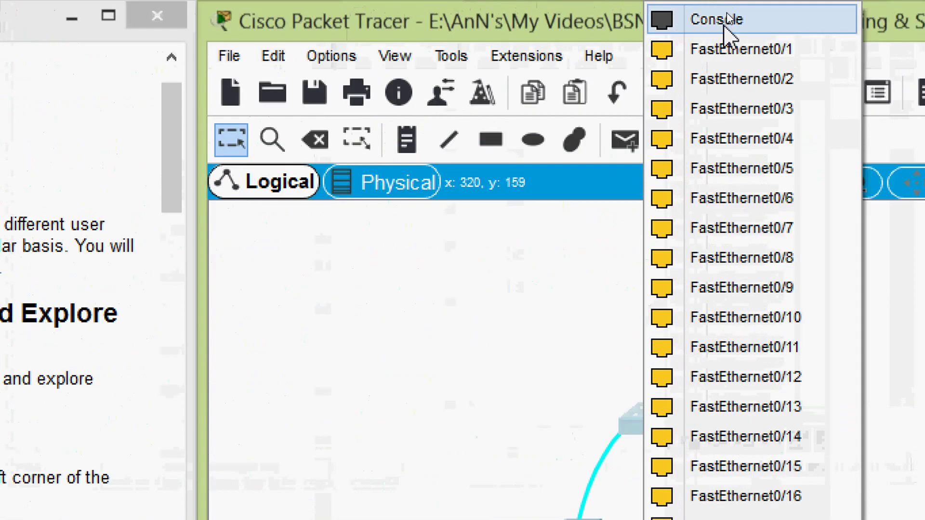
pyautogui.click(728, 21)
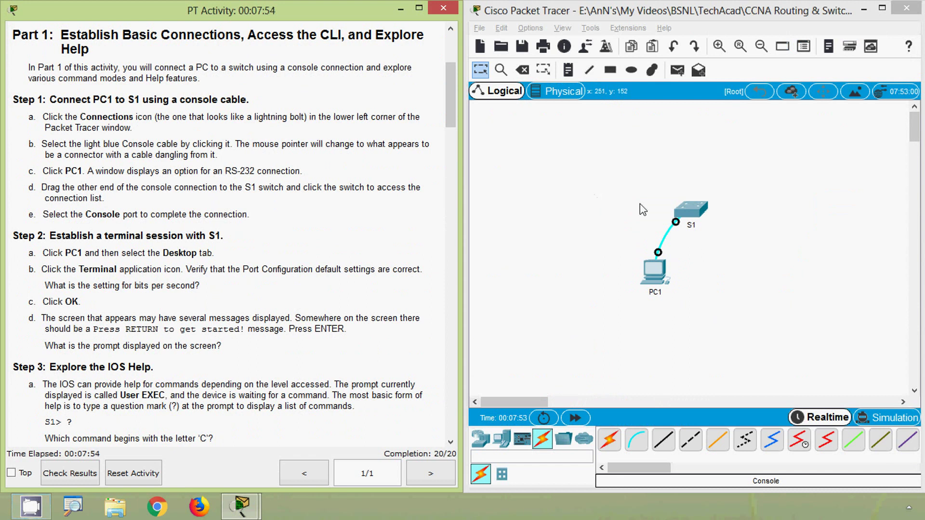
# Open the Terminal application on PC1's desktop and accept the default port configuration
pyautogui.click(656, 275)
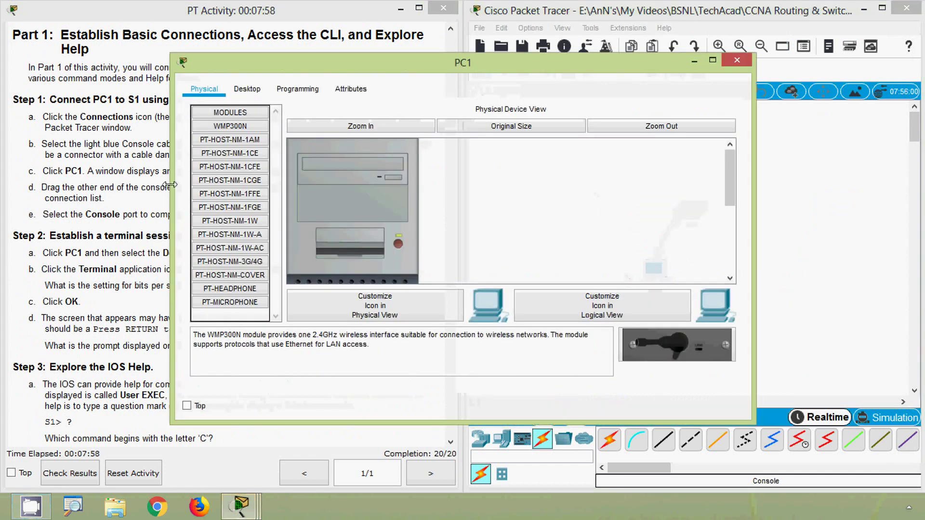
pyautogui.moveTo(169, 185); pyautogui.dragTo(382, 199)
pyautogui.moveTo(432, 74); pyautogui.dragTo(575, 58)
pyautogui.click(578, 75)
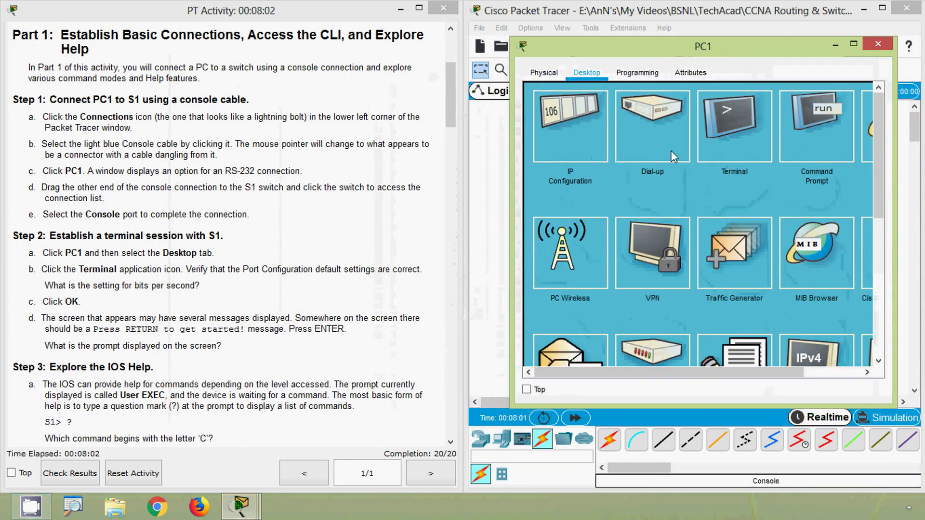
pyautogui.click(732, 139)
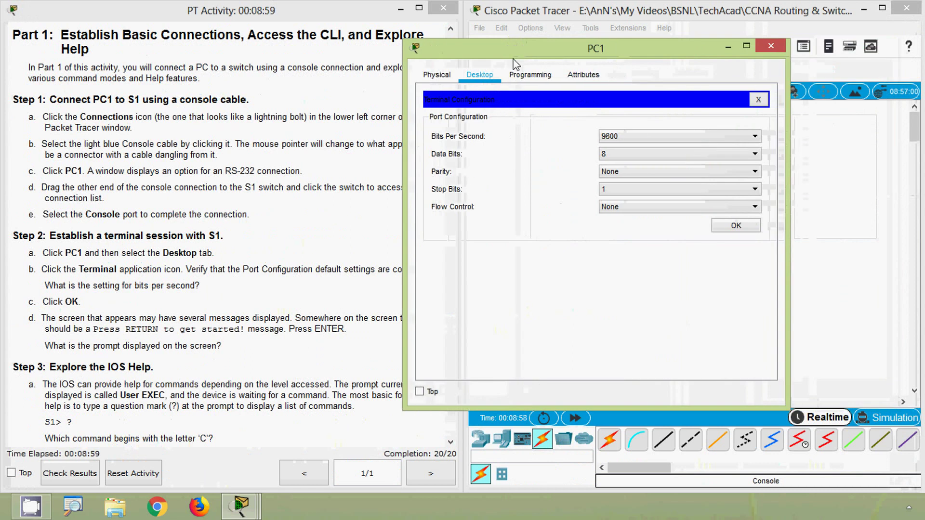
pyautogui.click(735, 226)
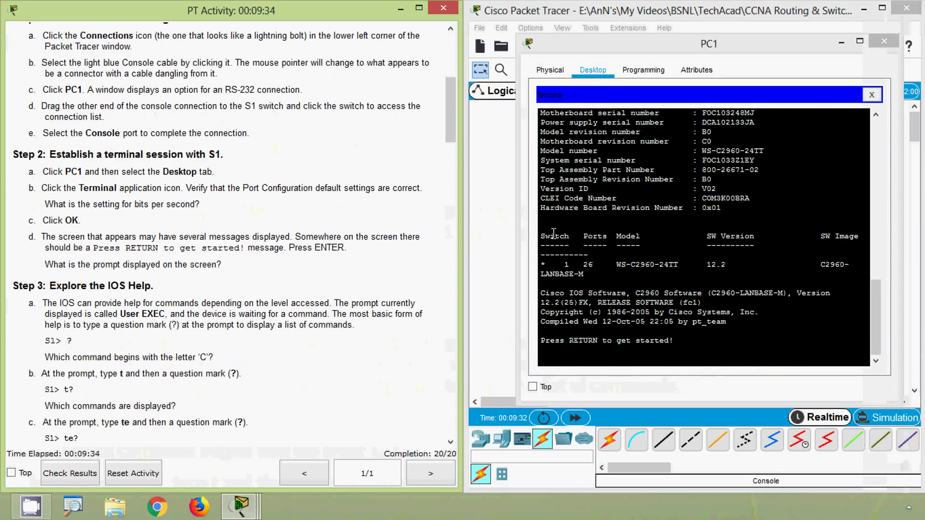
# Start the S1 console session in PC1's terminal and highlight the command prompt it shows
pyautogui.click(565, 233)
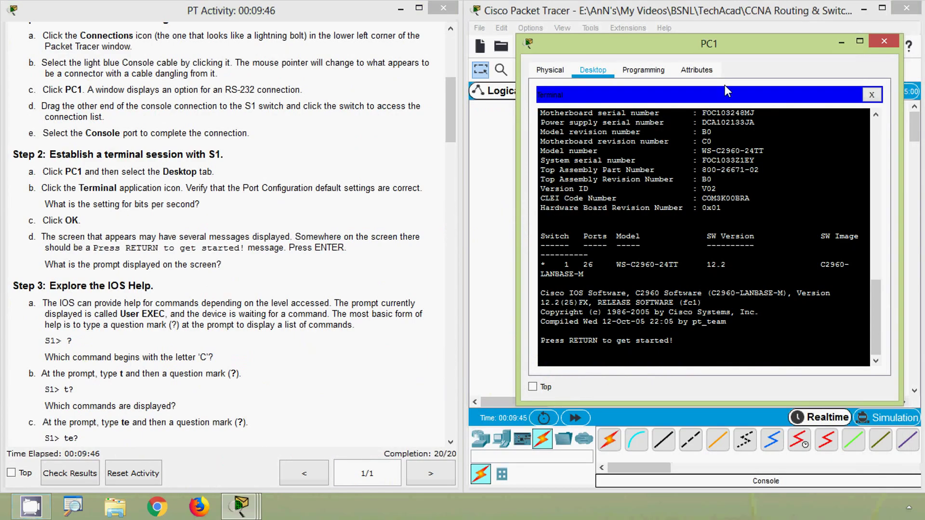
pyautogui.moveTo(718, 50); pyautogui.dragTo(699, 43)
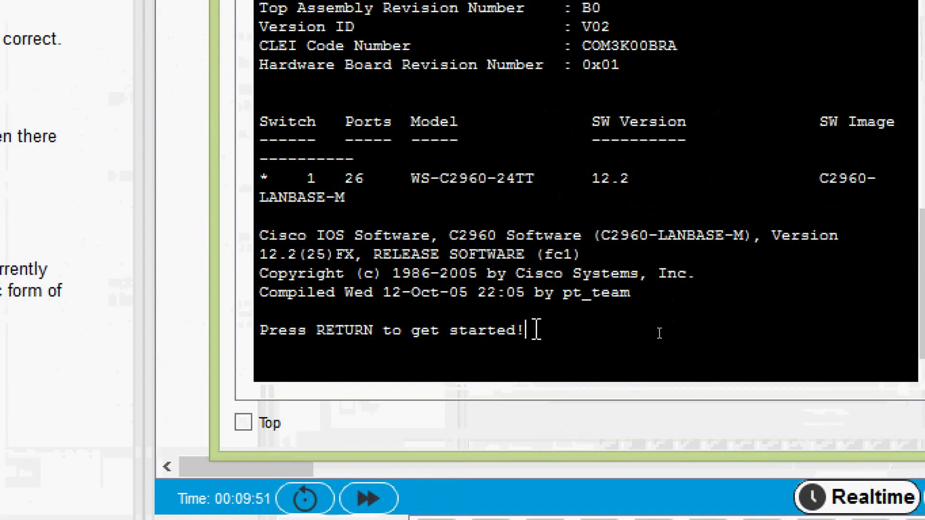
pyautogui.press('Return')
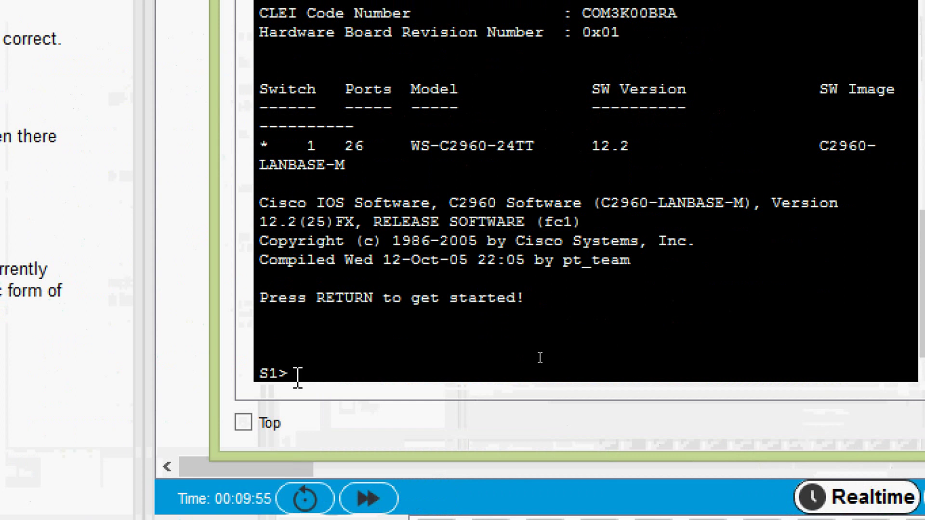
pyautogui.moveTo(290, 376); pyautogui.dragTo(263, 378)
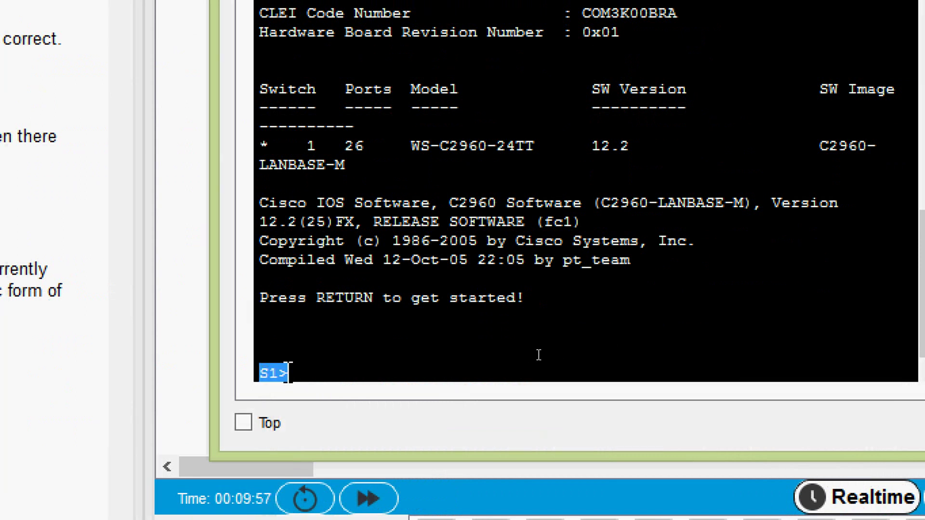
pyautogui.click(296, 373)
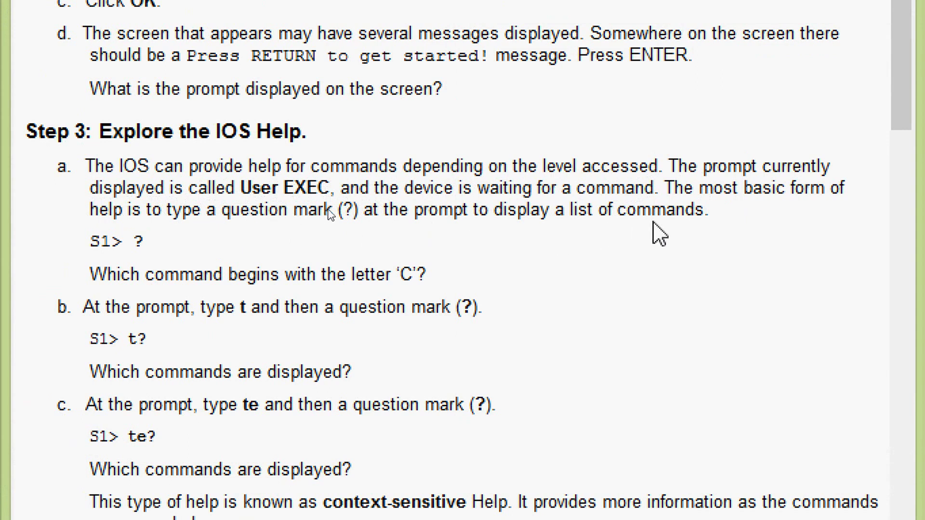
# List the available User EXEC commands at the S1> prompt with ? and highlight the command beginning with C
pyautogui.scroll(-1, 666, 235)
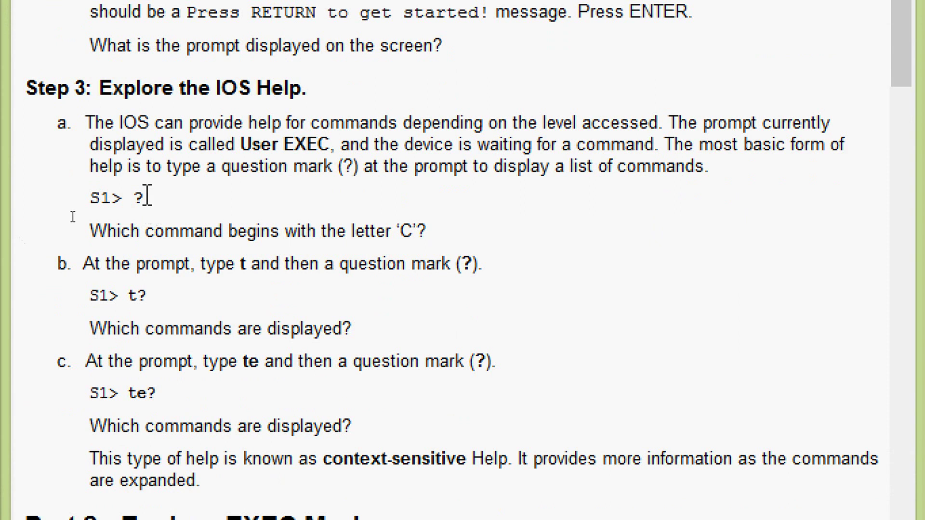
pyautogui.moveTo(129, 198); pyautogui.dragTo(90, 199)
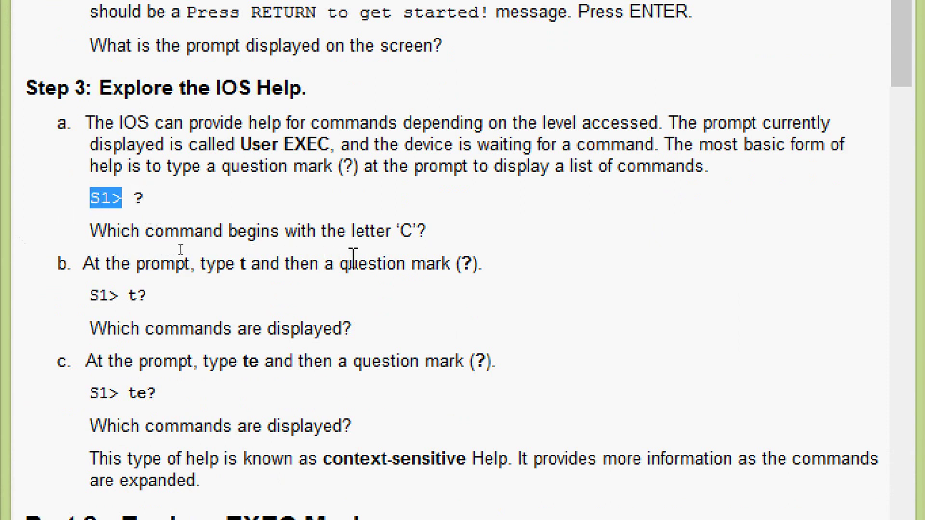
pyautogui.click(390, 255)
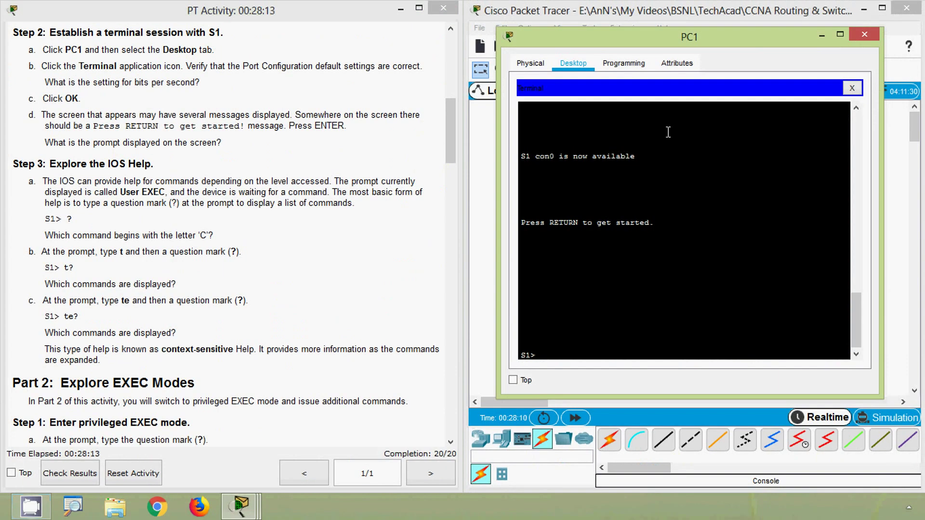
pyautogui.moveTo(665, 37); pyautogui.dragTo(502, 37)
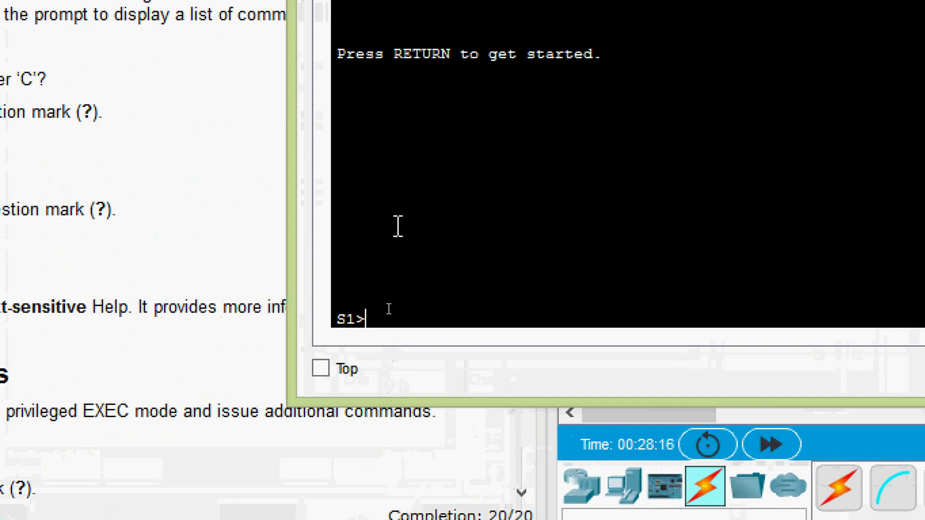
pyautogui.write('?')
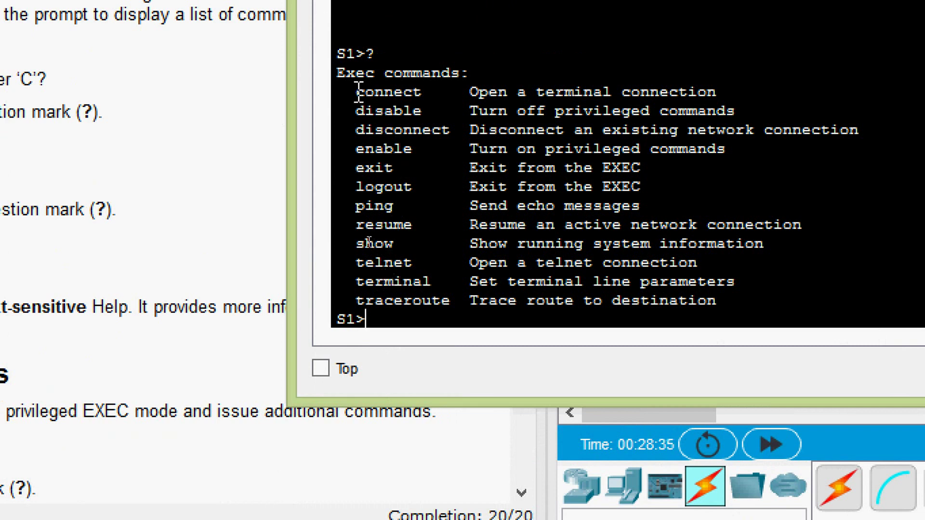
pyautogui.moveTo(357, 91); pyautogui.dragTo(722, 97)
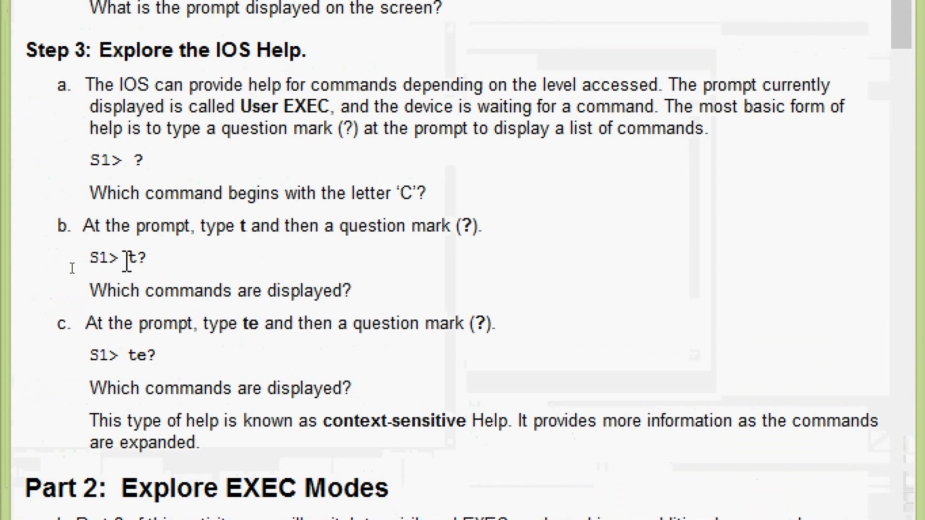
# Display the commands beginning with t by entering t? at the S1> prompt, and highlight the listed commands
pyautogui.moveTo(127, 260); pyautogui.dragTo(170, 259)
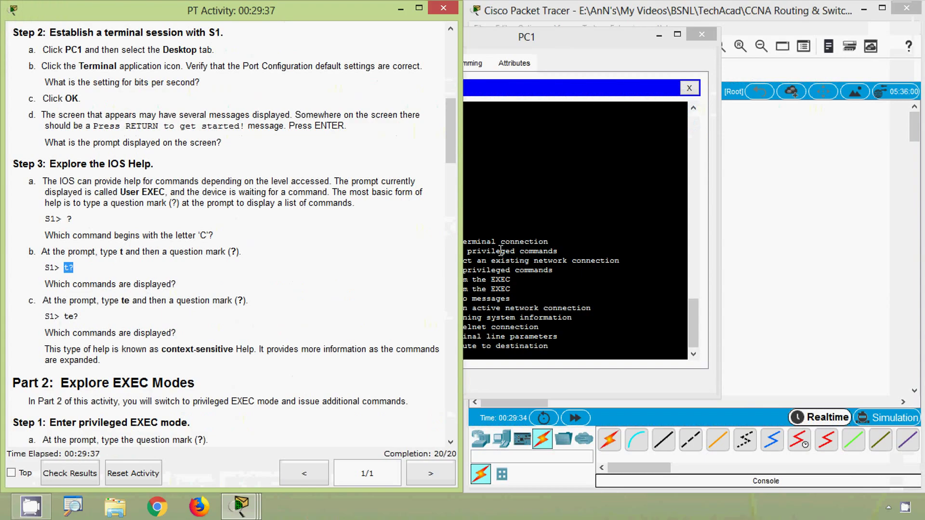
pyautogui.click(493, 108)
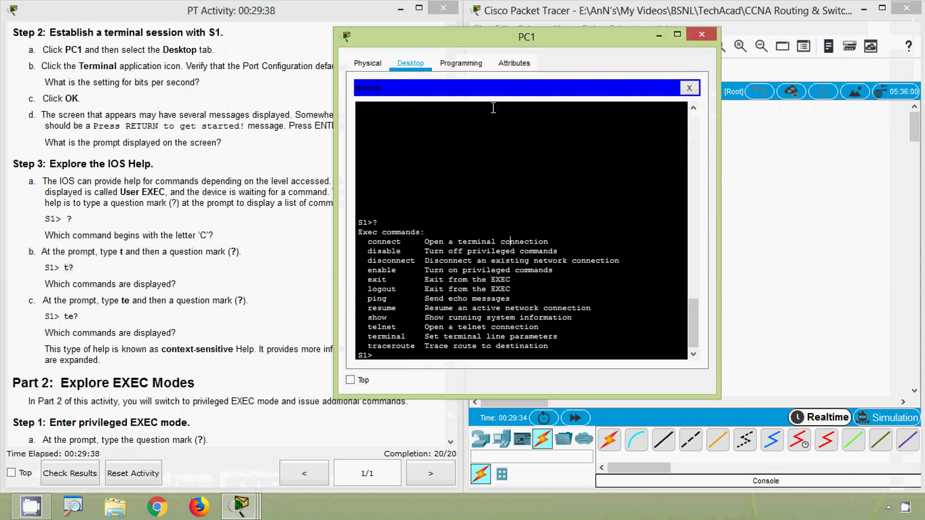
pyautogui.moveTo(488, 41); pyautogui.dragTo(620, 23)
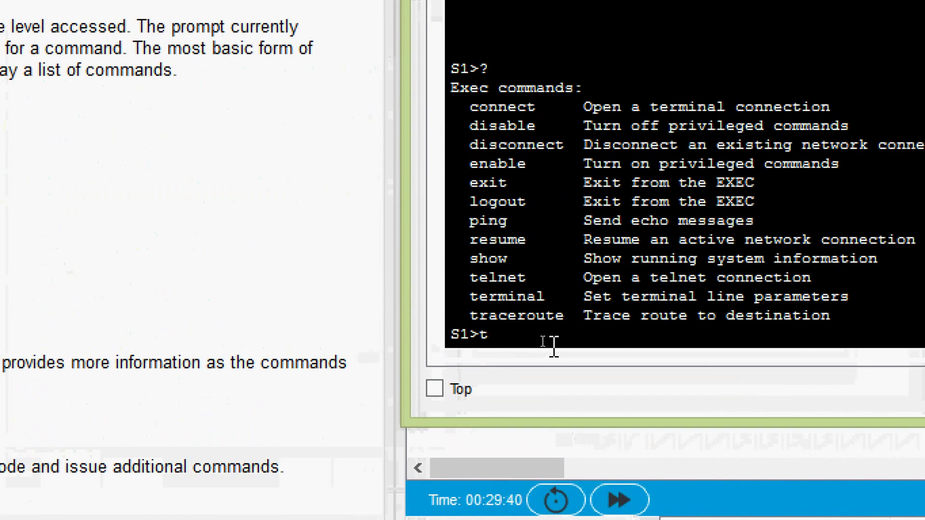
pyautogui.write('?')
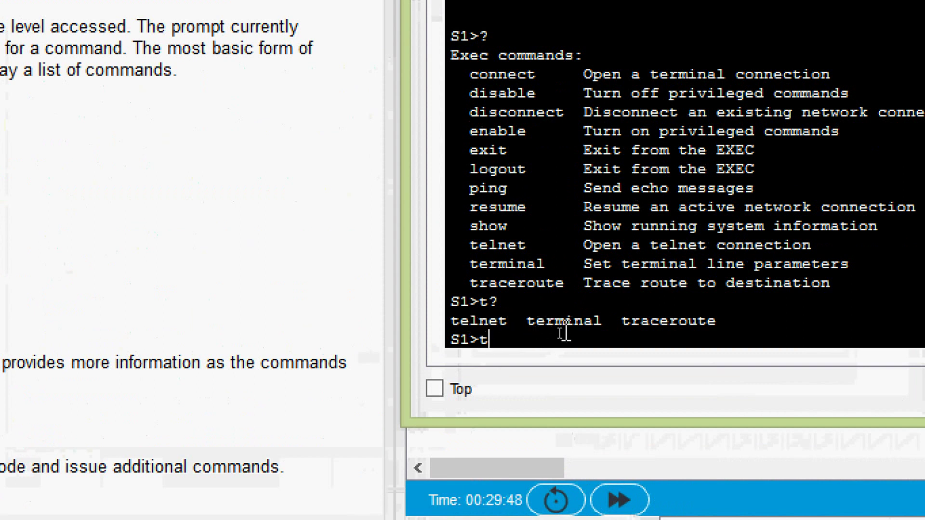
pyautogui.moveTo(718, 322); pyautogui.dragTo(451, 322)
pyautogui.click(566, 315)
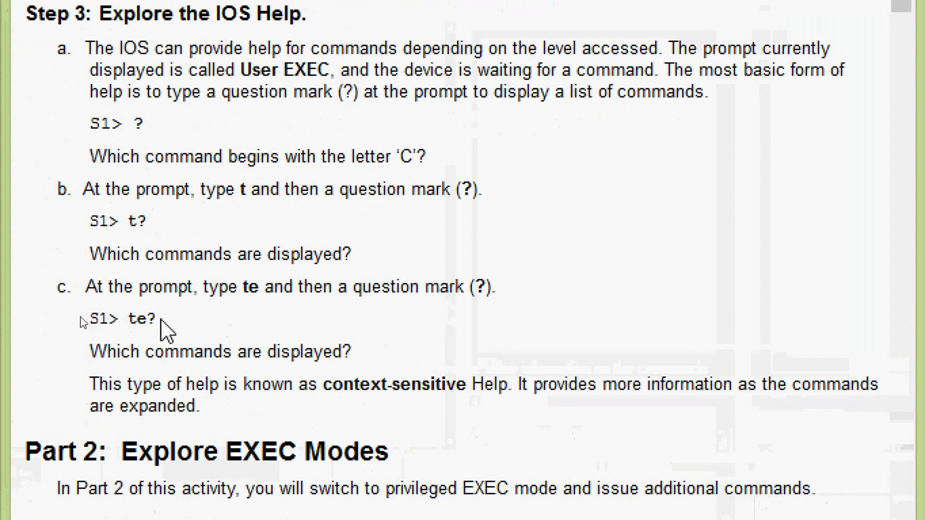
# Display the commands beginning with te by entering te? at the S1> prompt, and highlight the listed commands
pyautogui.moveTo(157, 320); pyautogui.dragTo(119, 321)
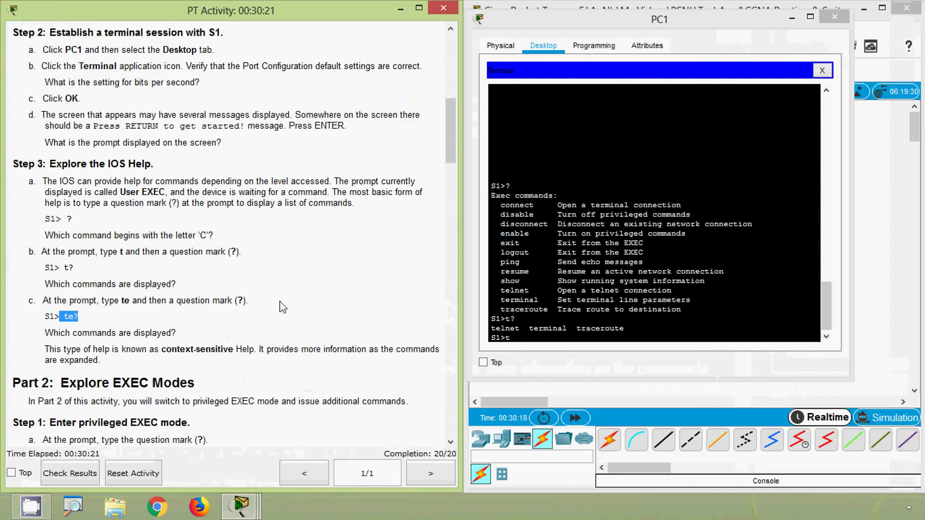
pyautogui.click(527, 335)
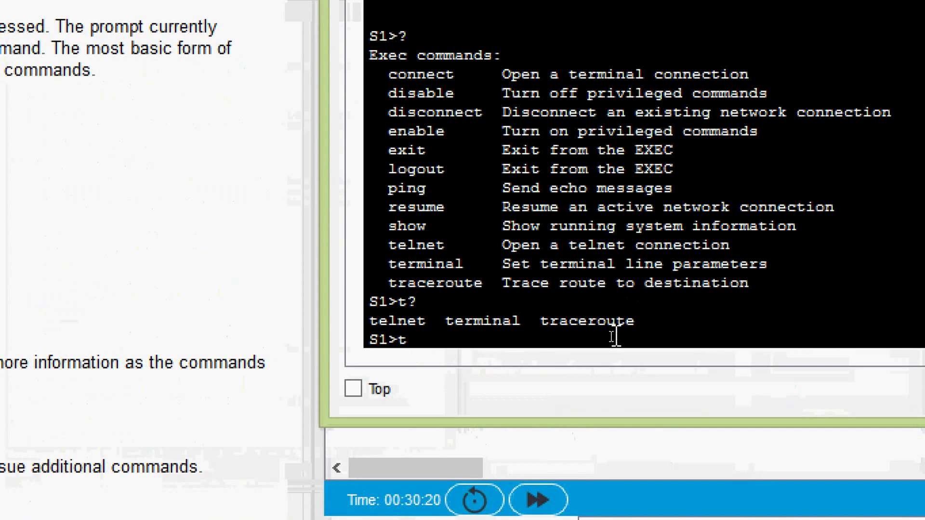
pyautogui.write('e')
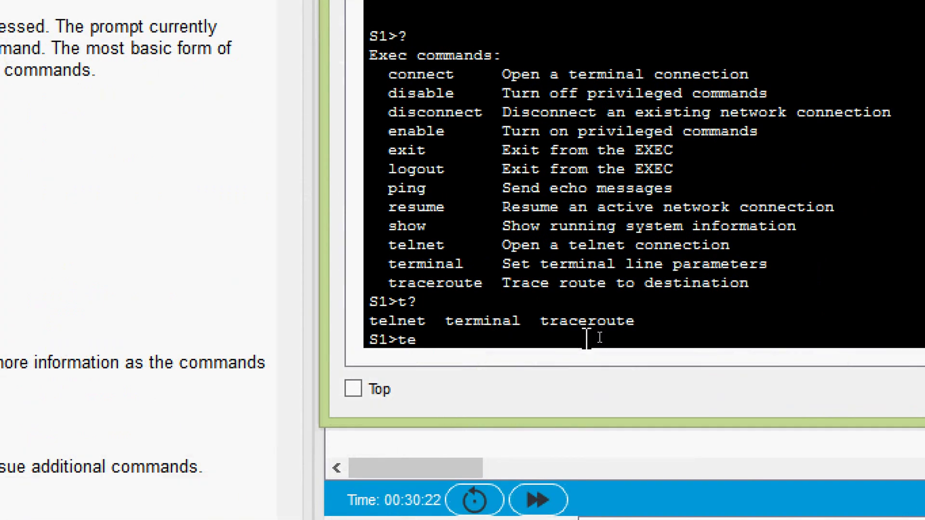
pyautogui.write('?')
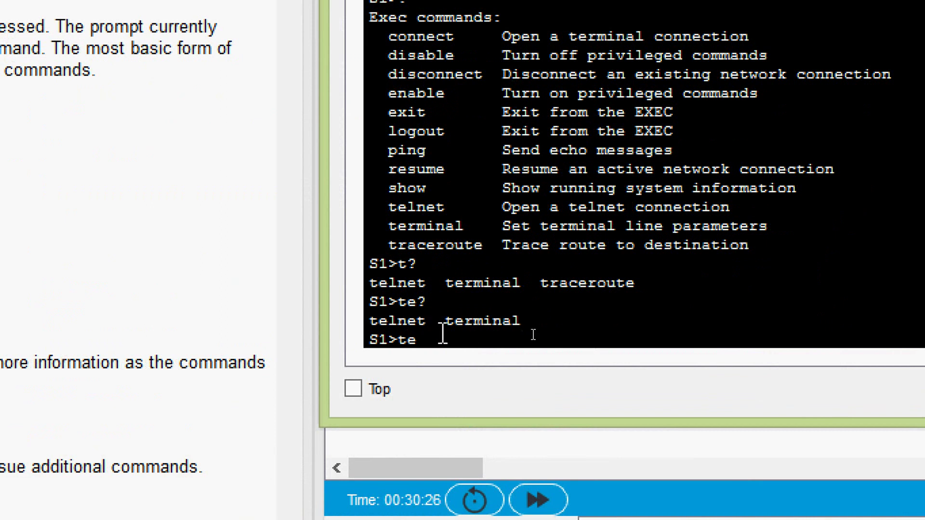
pyautogui.moveTo(525, 322); pyautogui.dragTo(357, 322)
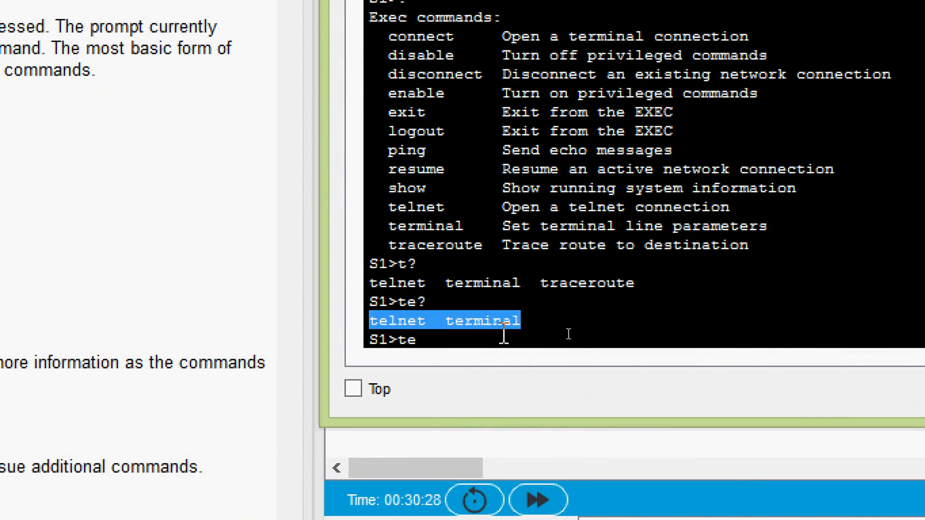
pyautogui.click(559, 319)
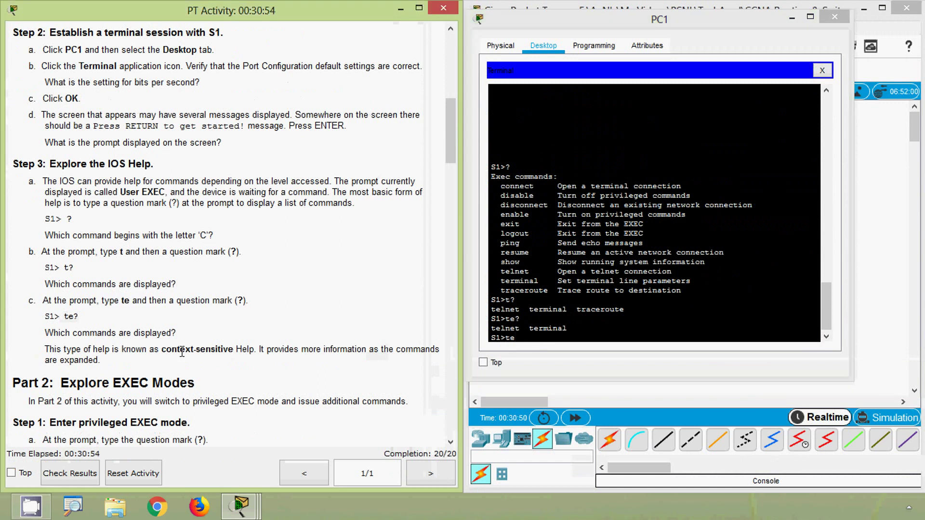
# For Part 2, clear the leftover te from the S1> prompt and list all available commands with ?
pyautogui.scroll(-3, 120, 395)
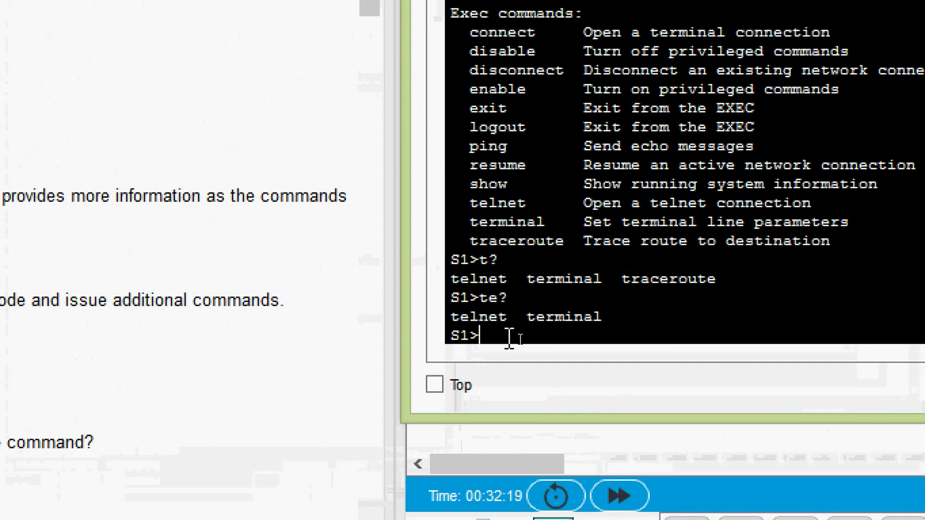
pyautogui.write('?')
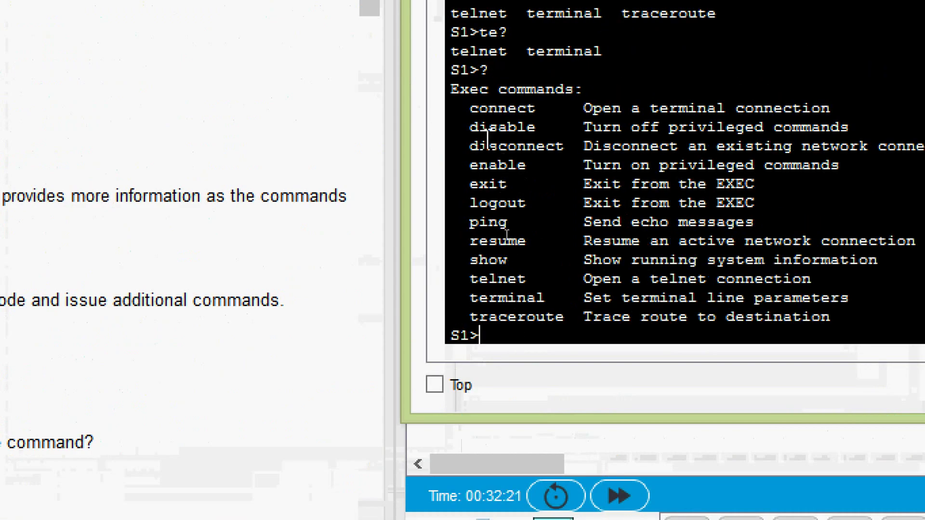
# Review the User EXEC command list at S1>, highlighting all listed commands, followed by the enable command and its description
pyautogui.moveTo(475, 106); pyautogui.dragTo(881, 312)
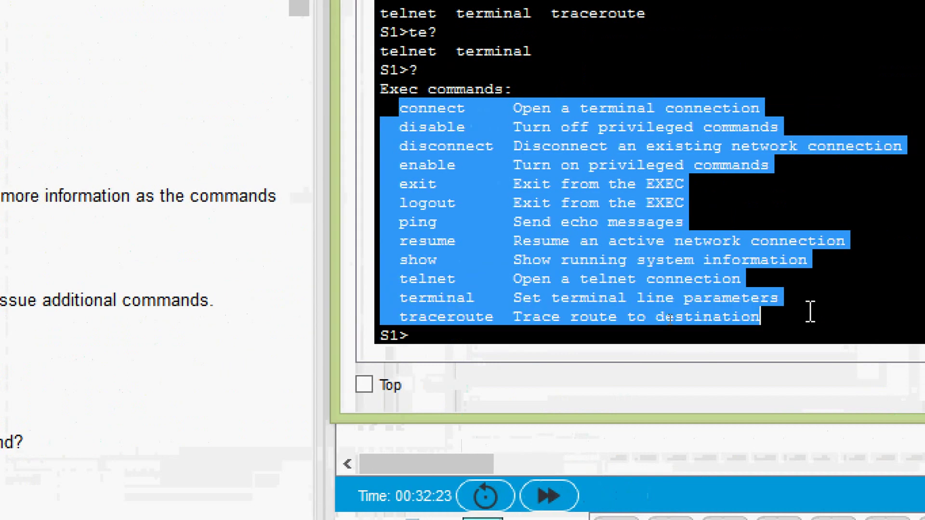
pyautogui.click(679, 289)
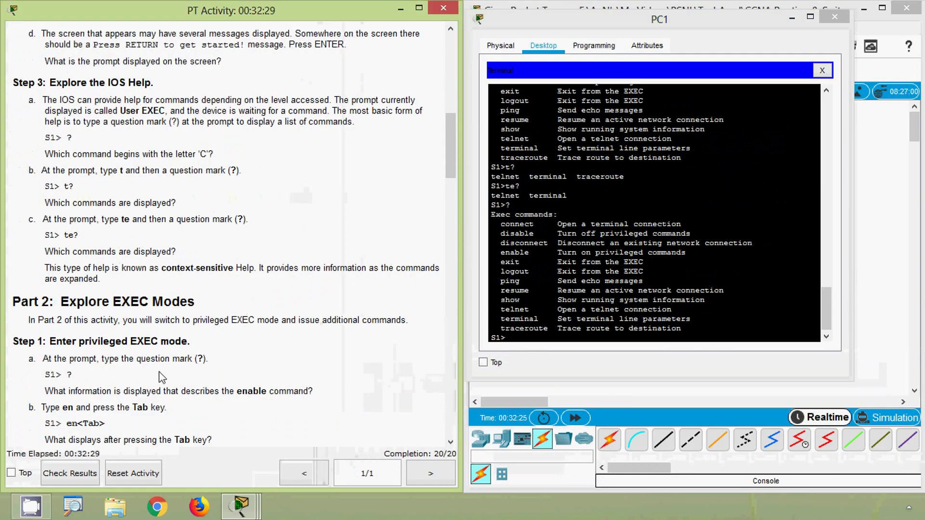
pyautogui.scroll(-3, 162, 371)
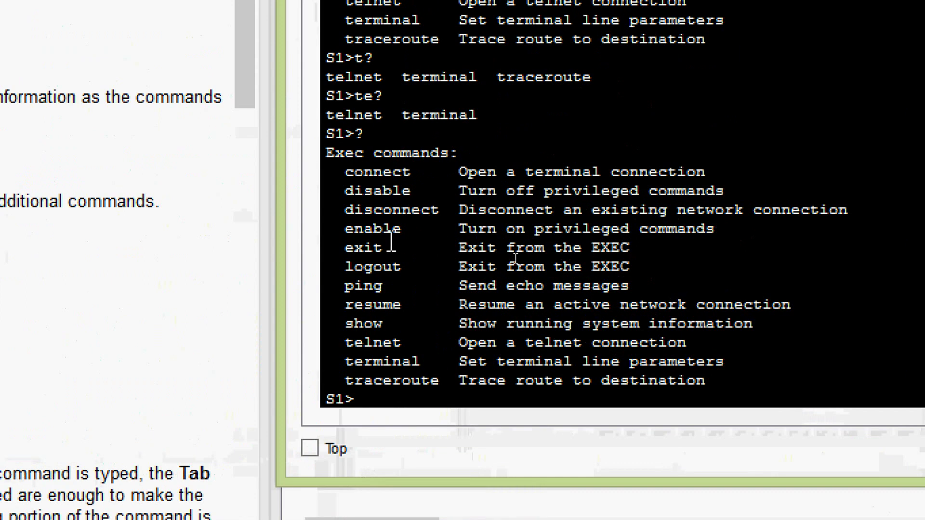
pyautogui.moveTo(500, 253); pyautogui.dragTo(537, 253)
pyautogui.moveTo(417, 230); pyautogui.dragTo(461, 233)
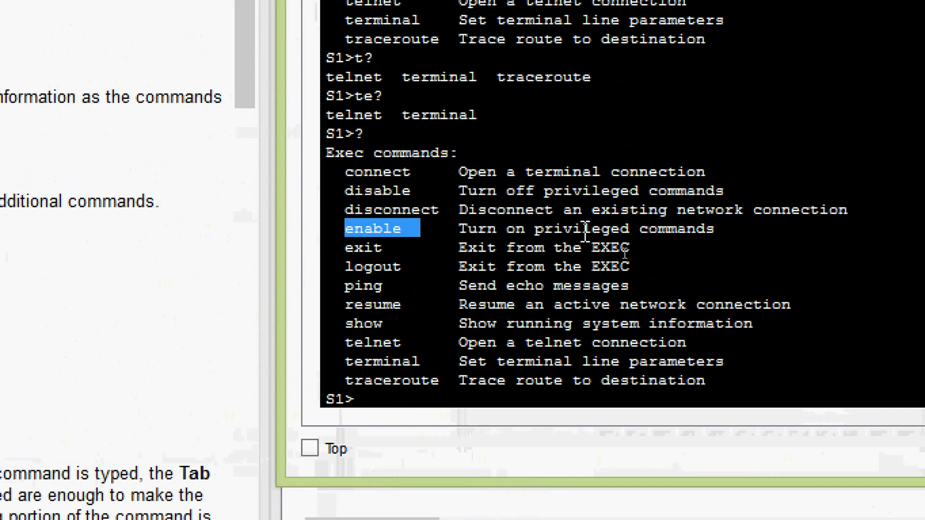
pyautogui.moveTo(720, 230); pyautogui.dragTo(447, 230)
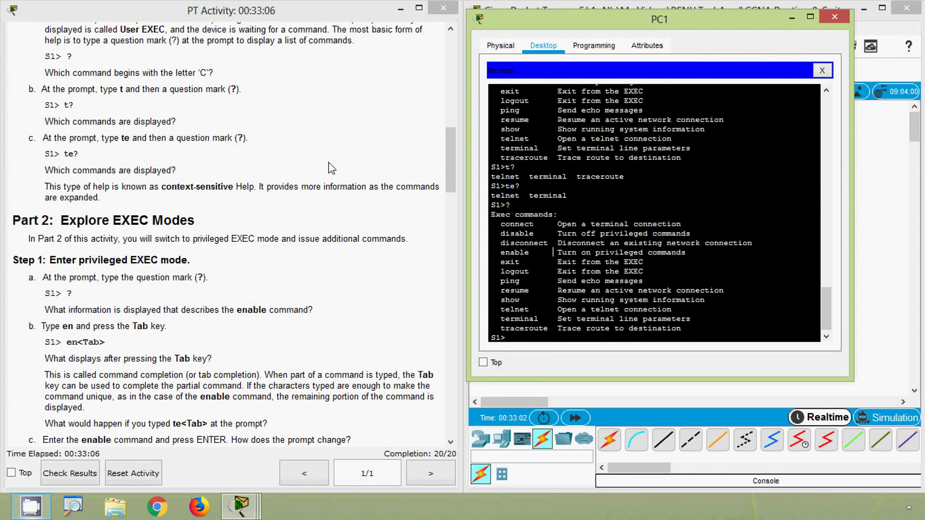
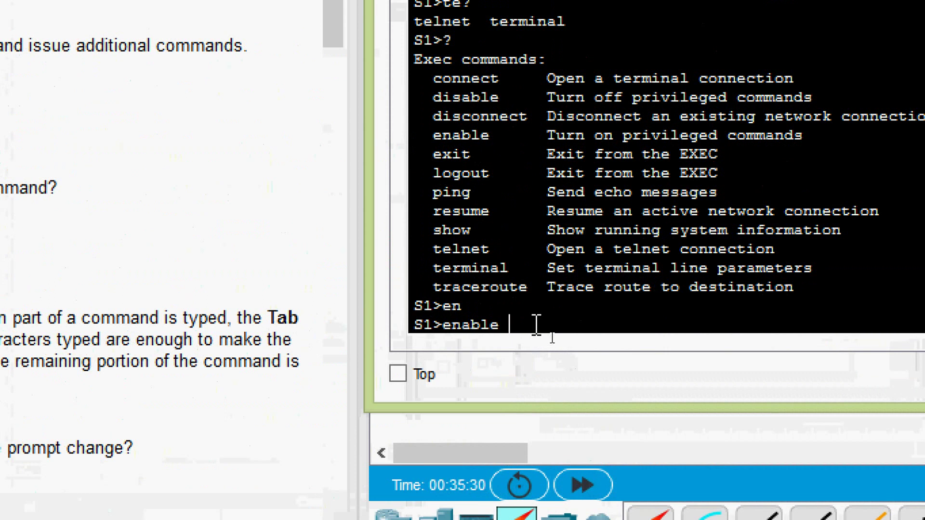
# Replace enable with te at the S1> prompt, try command completion on it, and list the matching commands with te?
pyautogui.press('BackSpace')
pyautogui.press('BackSpace')
pyautogui.press('BackSpace')
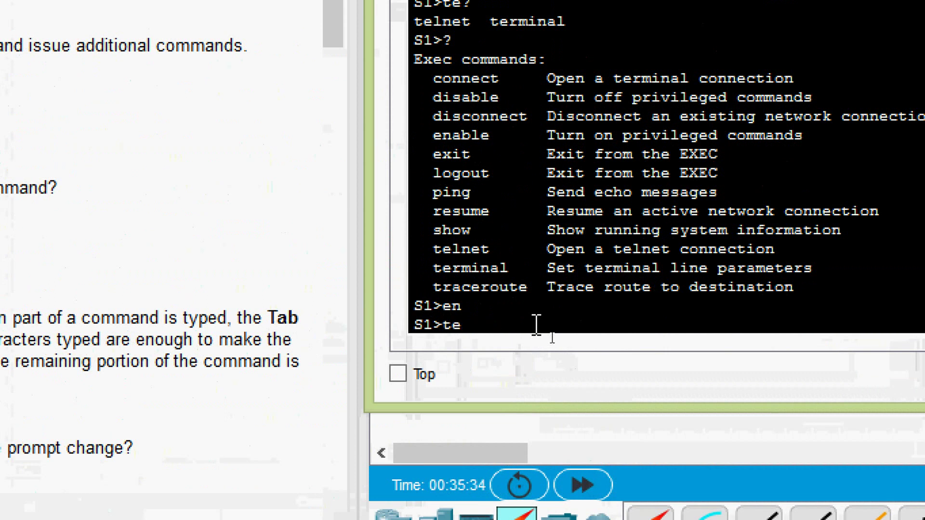
pyautogui.press('Tab')
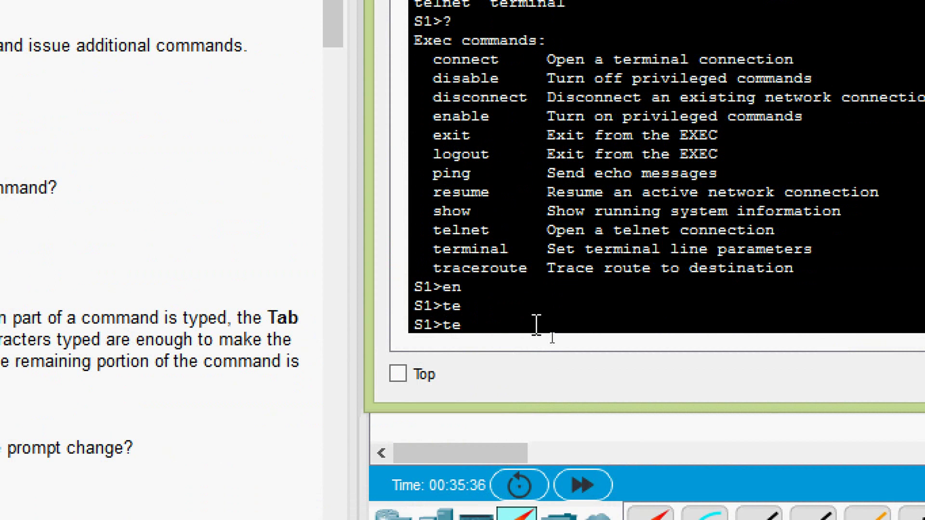
pyautogui.moveTo(537, 325); pyautogui.dragTo(452, 325)
pyautogui.click(513, 334)
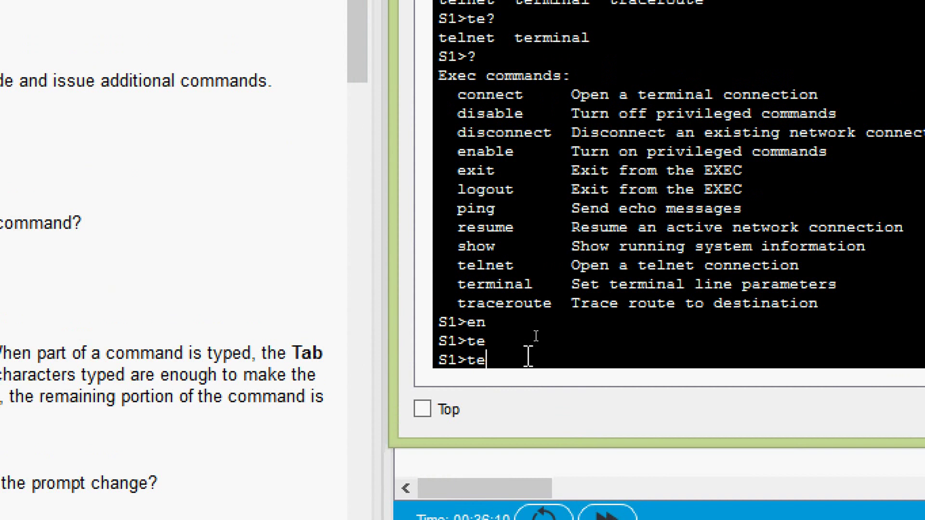
pyautogui.write('?')
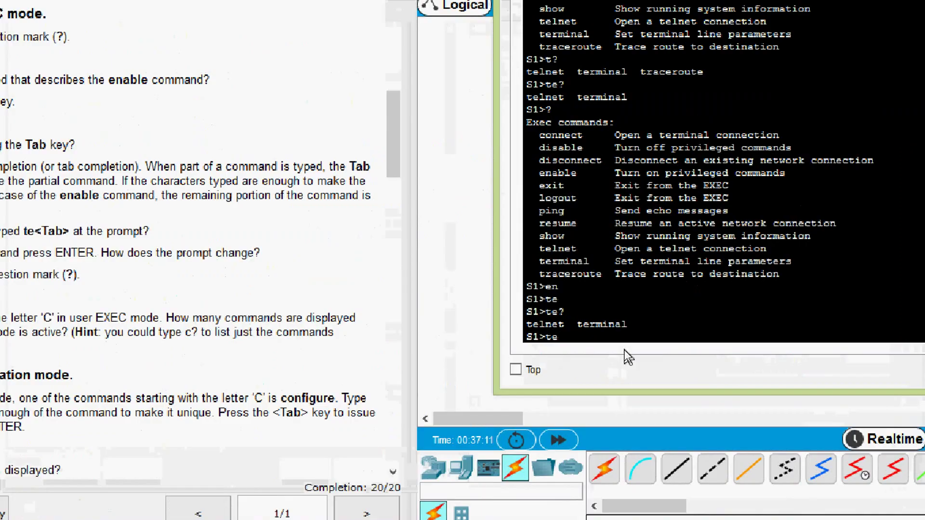
# Clear te, complete en to enable and run it to enter privileged EXEC mode, highlighting the new prompt
pyautogui.press('BackSpace')
pyautogui.press('BackSpace')
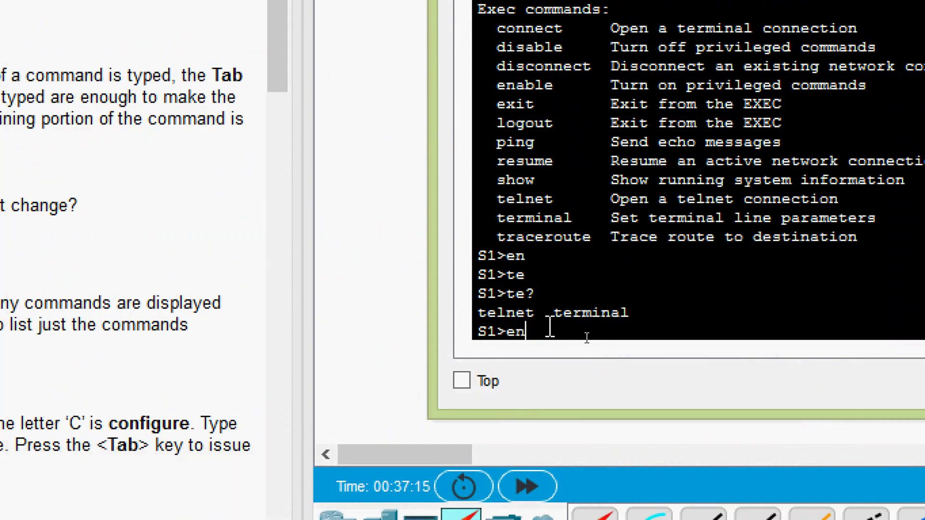
pyautogui.write('en')
pyautogui.press('Tab')
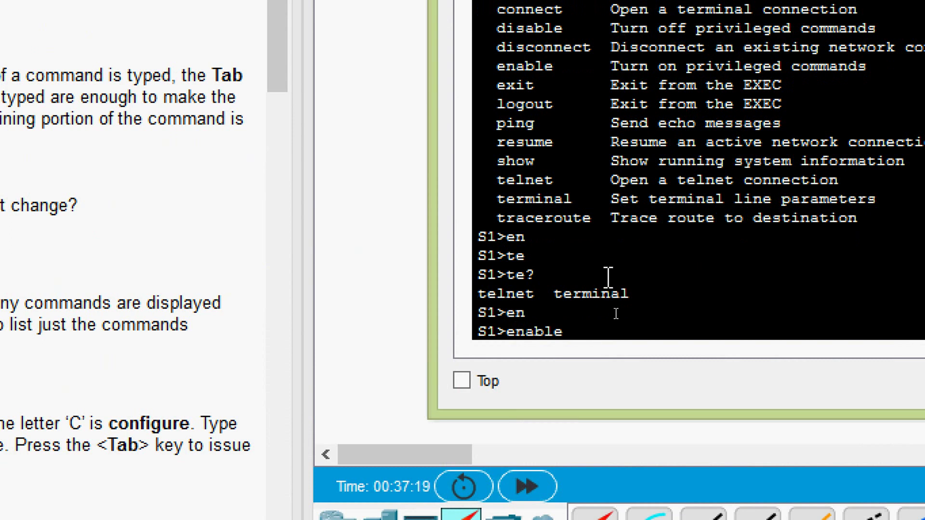
pyautogui.press('Return')
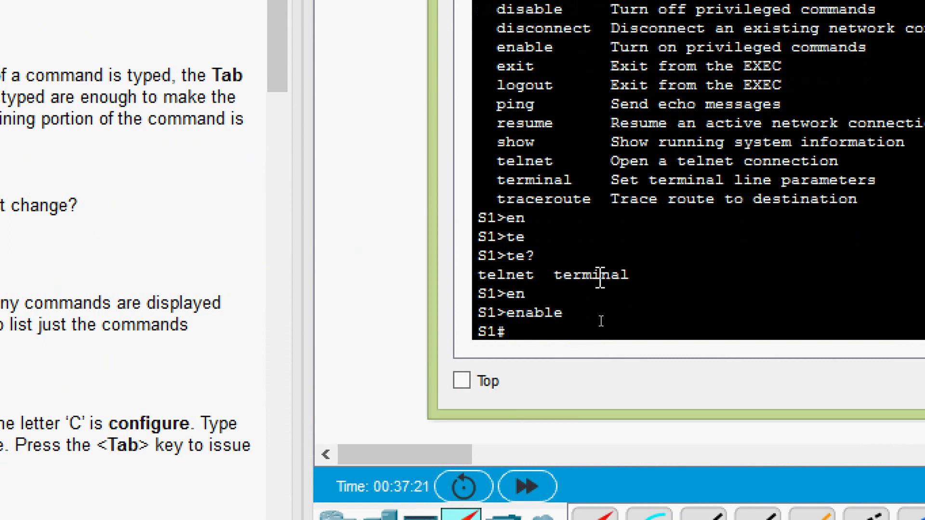
pyautogui.moveTo(515, 332); pyautogui.dragTo(483, 332)
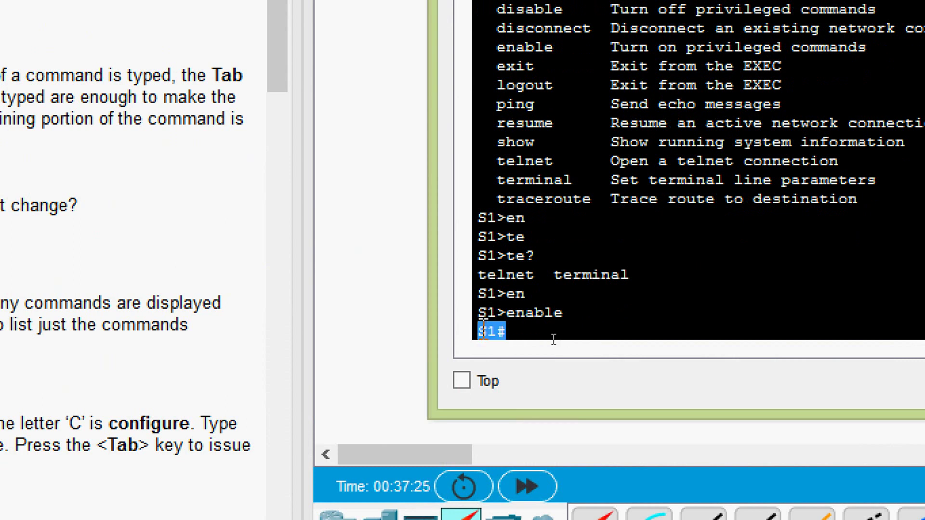
pyautogui.click(514, 333)
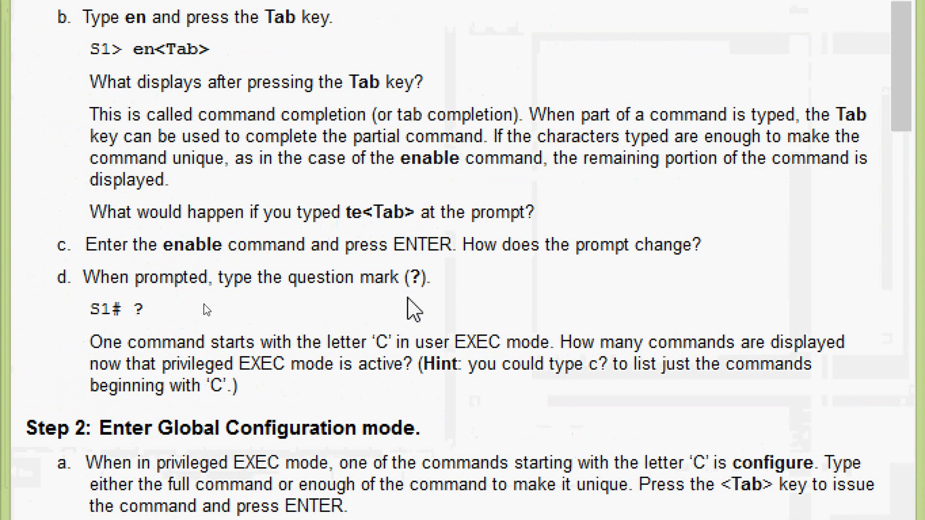
# List the privileged EXEC commands at the S1# prompt with ? and page through to the end of the list
pyautogui.moveTo(149, 312); pyautogui.dragTo(123, 311)
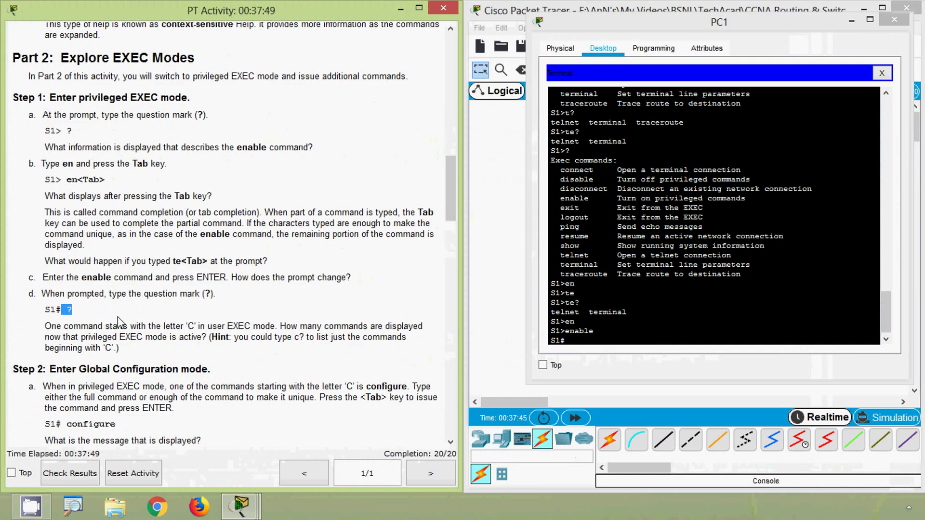
pyautogui.click(580, 337)
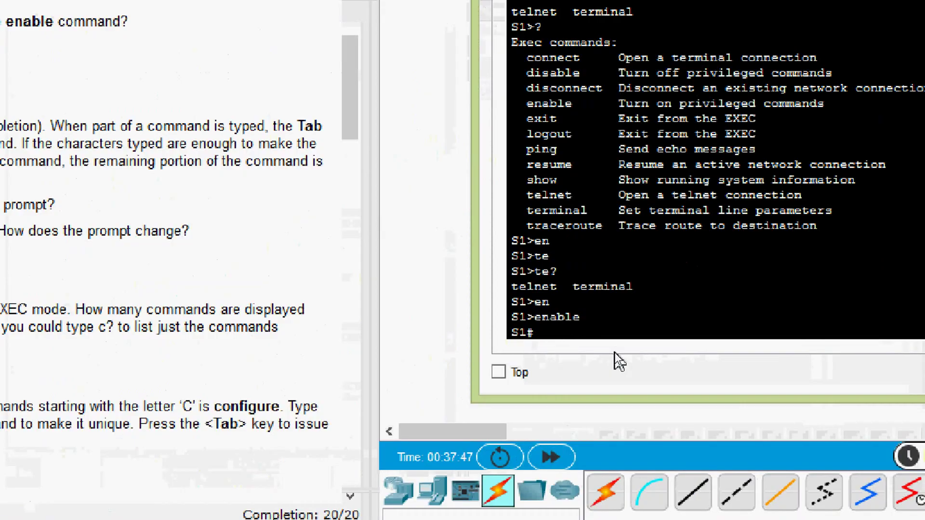
pyautogui.write('?')
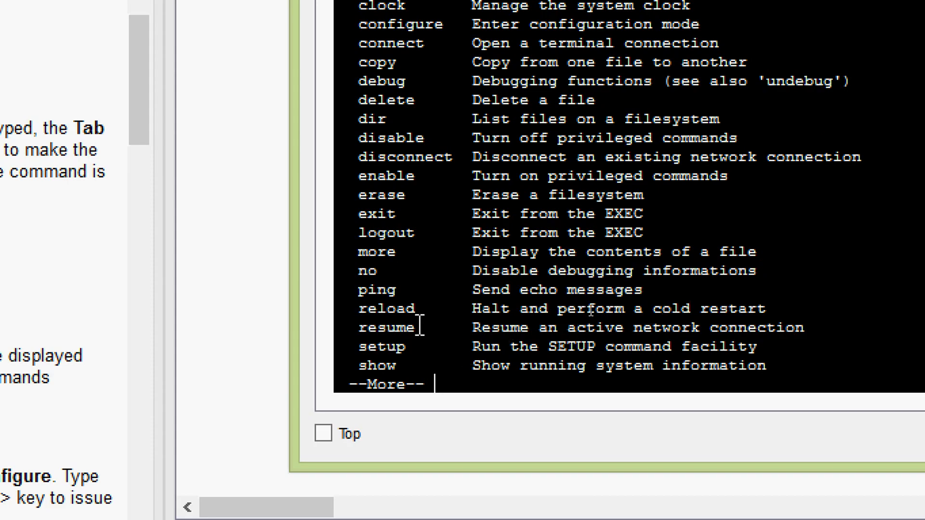
pyautogui.press('Return')
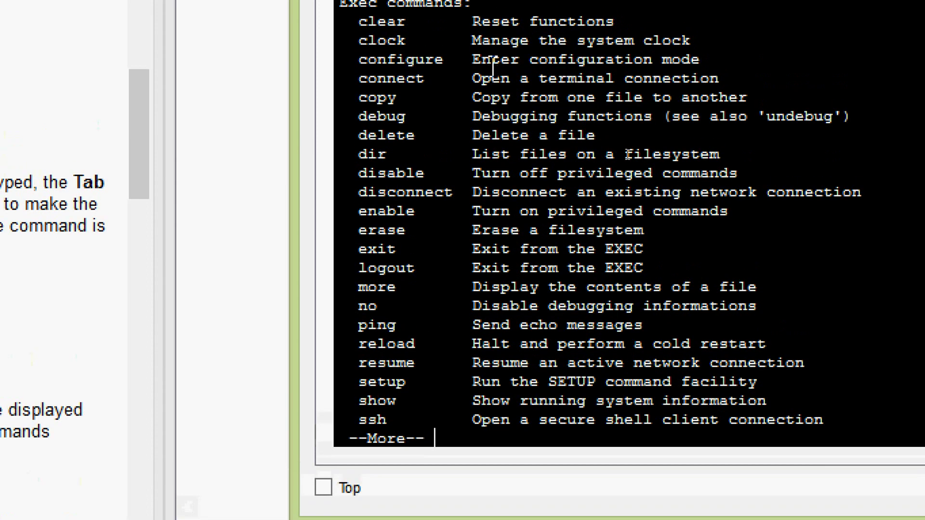
pyautogui.press('space')
# Look through the privileged EXEC command list and highlight the commands beginning with C, from clear to copy
pyautogui.scroll(2, 497, 145)
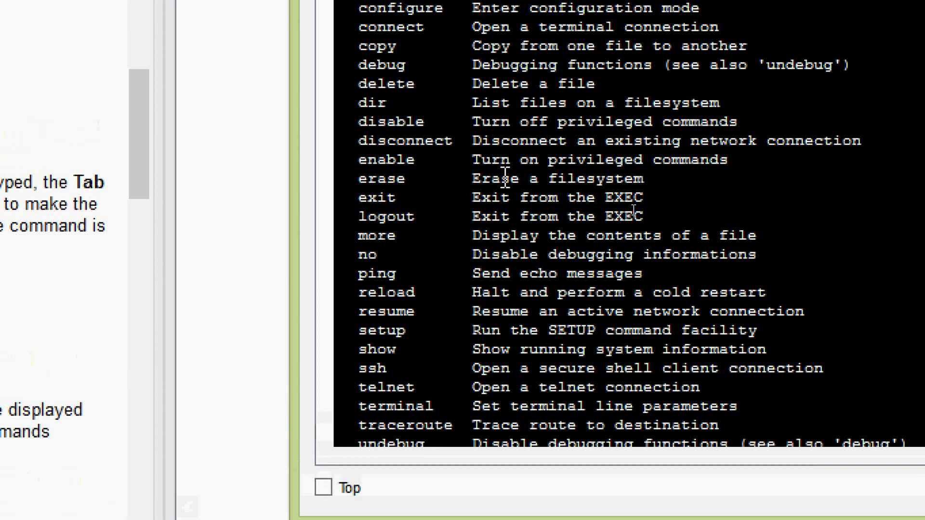
pyautogui.scroll(-2, 505, 183)
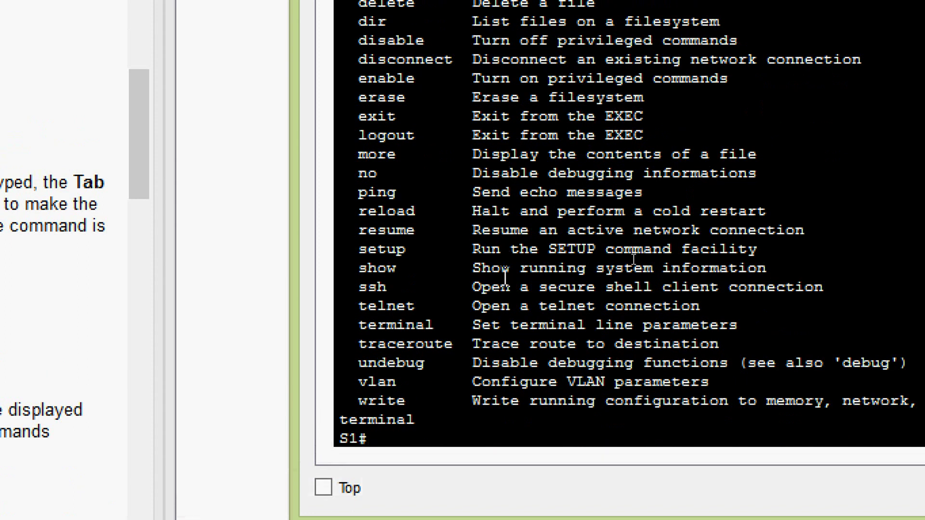
pyautogui.scroll(2, 505, 273)
pyautogui.scroll(4, 505, 277)
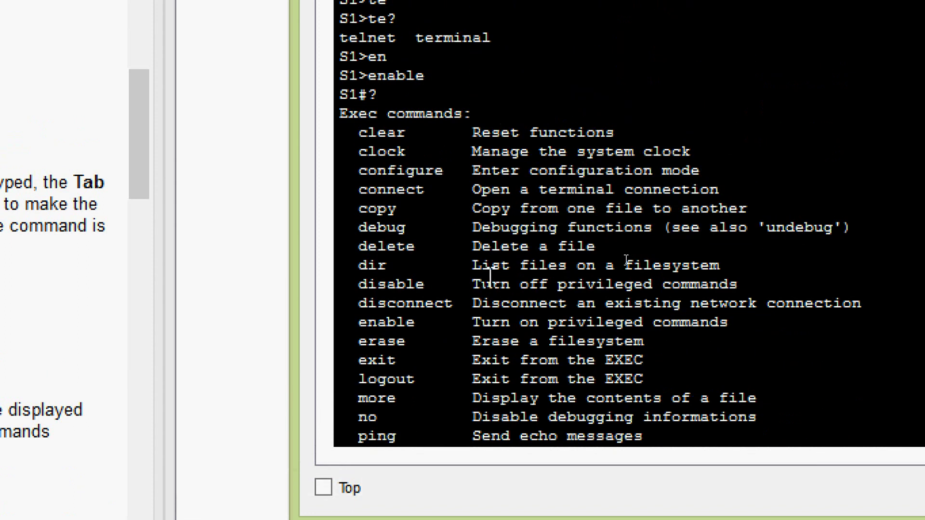
pyautogui.scroll(-2, 490, 277)
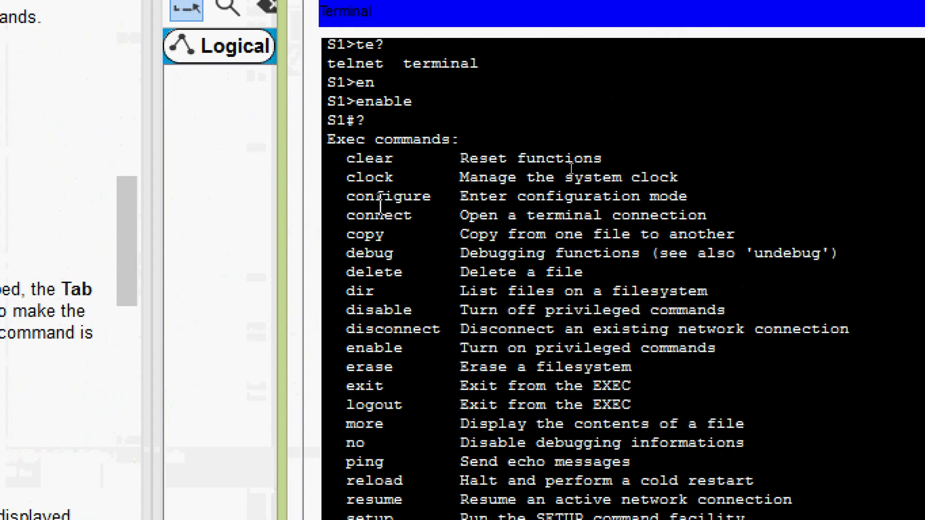
pyautogui.moveTo(346, 158); pyautogui.dragTo(768, 232)
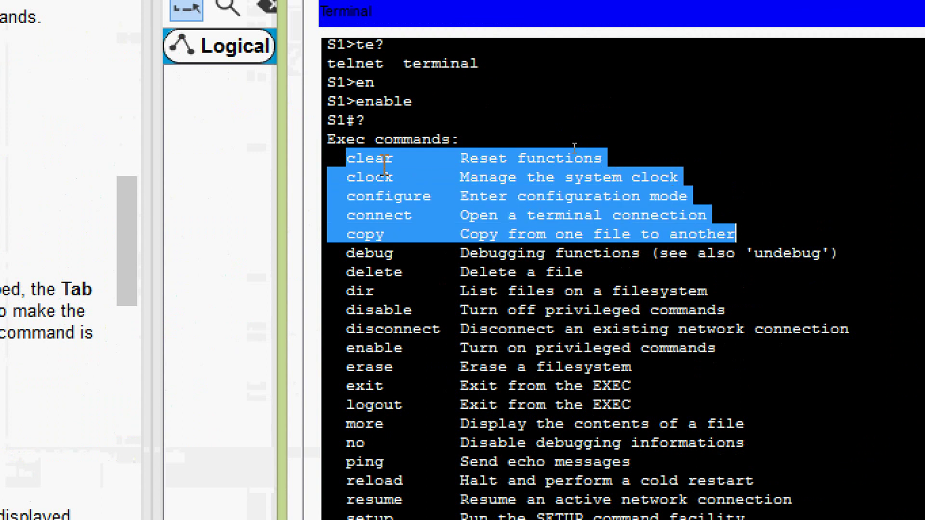
pyautogui.click(375, 236)
pyautogui.scroll(-3, 379, 241)
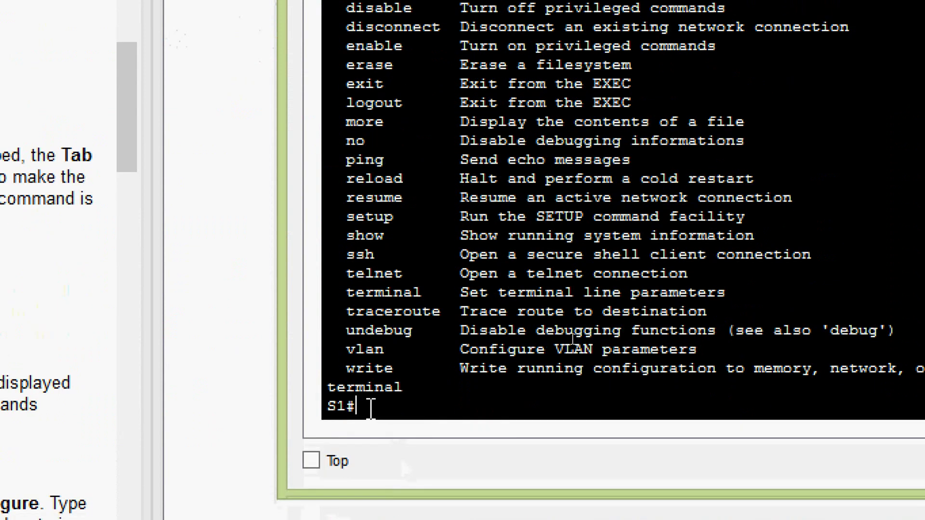
# Display only the commands beginning with c by entering c? at the S1# prompt, and highlight the listed commands
pyautogui.write('c?')
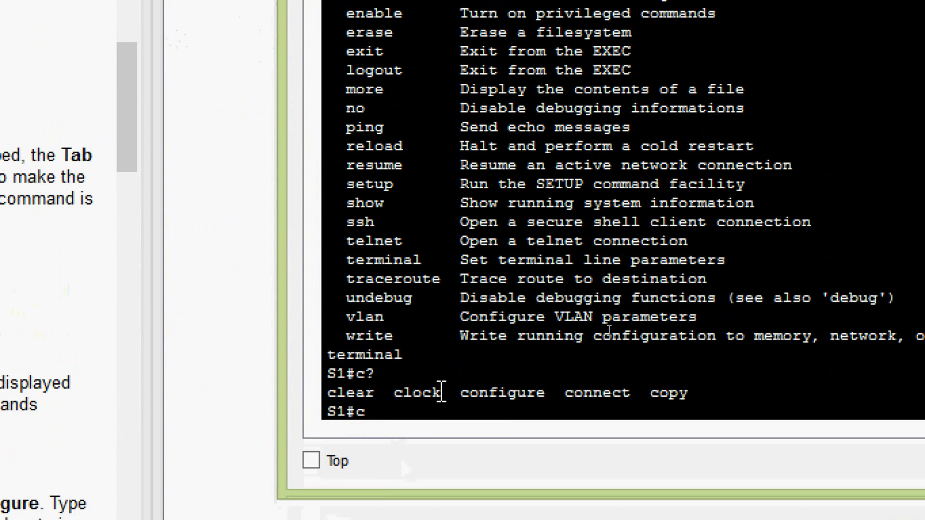
pyautogui.moveTo(329, 394); pyautogui.dragTo(721, 397)
pyautogui.click(567, 395)
pyautogui.click(728, 398)
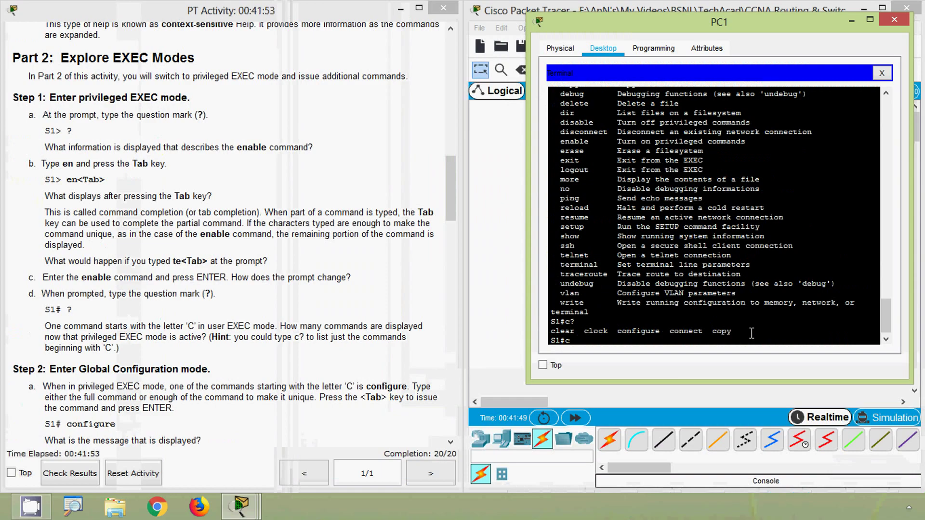
# Complete conf to configure, run it at the S1# prompt, and accept the default [terminal] parameter to enter global configuration mode
pyautogui.scroll(-3, 57, 289)
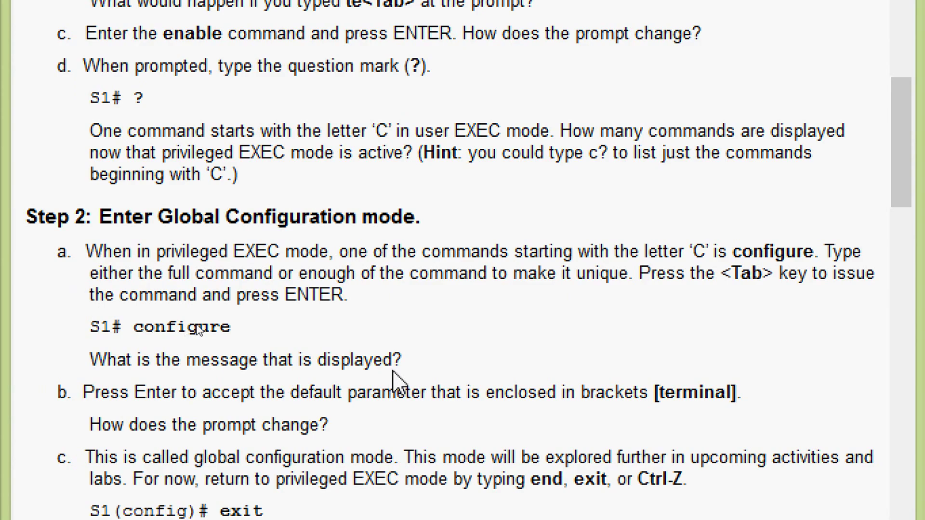
pyautogui.click(597, 341)
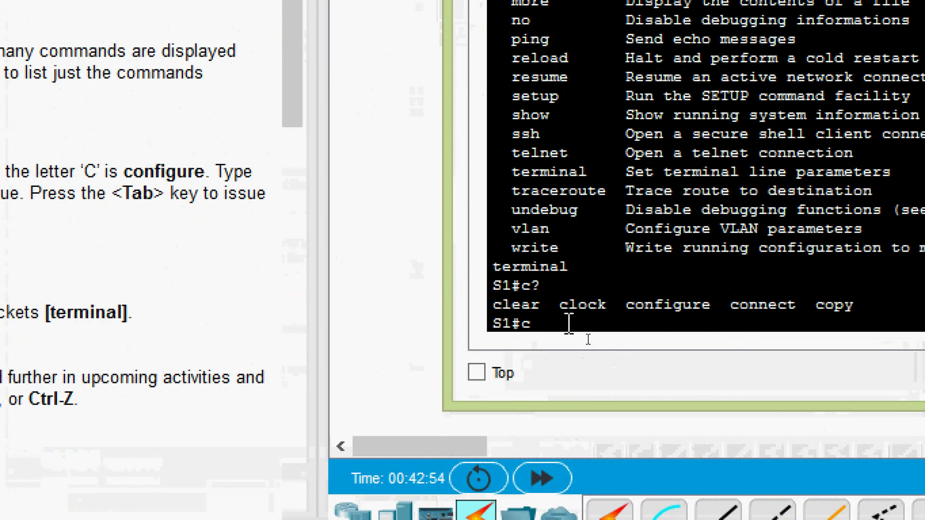
pyautogui.write('onf')
pyautogui.press('Tab')
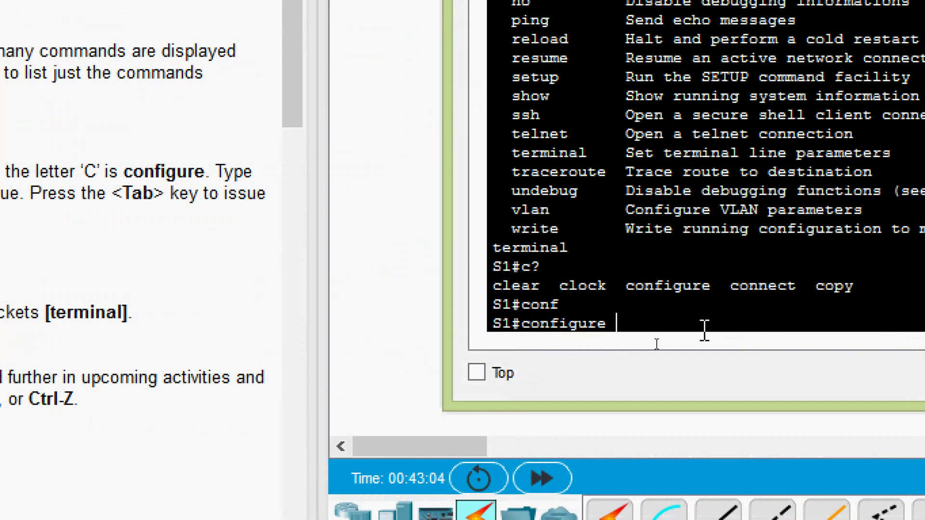
pyautogui.press('Return')
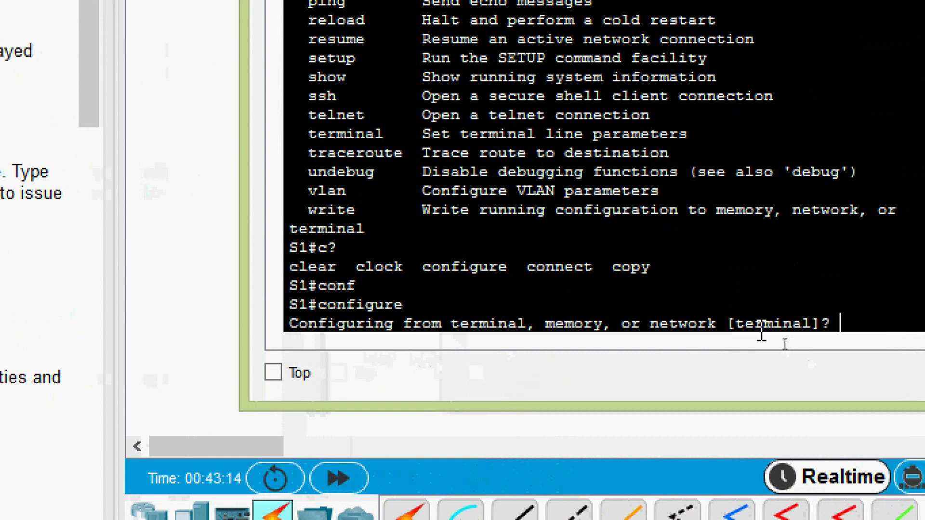
pyautogui.moveTo(730, 324); pyautogui.dragTo(807, 328)
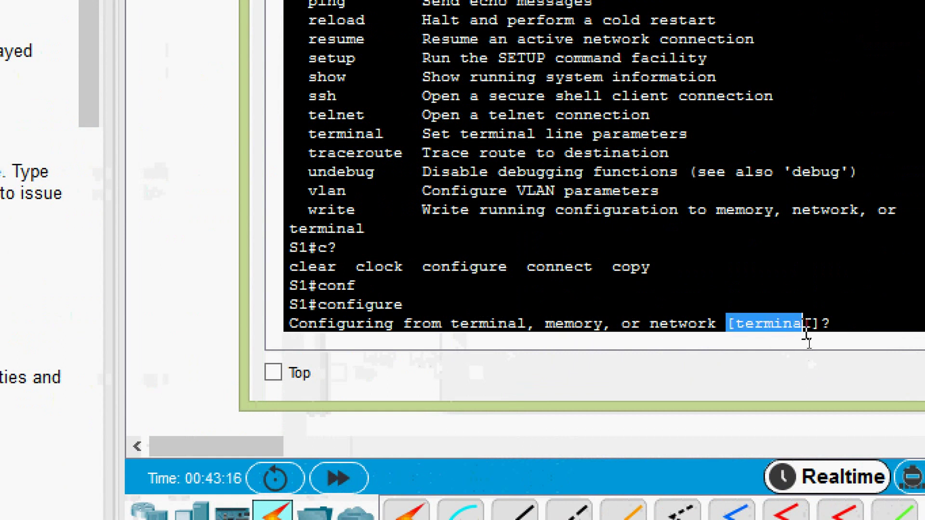
pyautogui.press('Return')
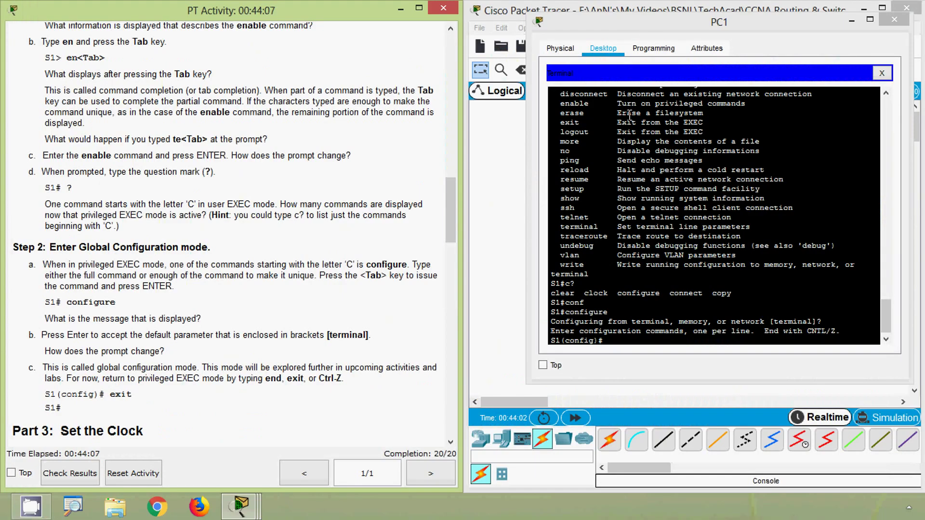
# Reposition the PC1 window beside the activity instructions and read on past the instructions for returning to privileged EXEC mode
pyautogui.moveTo(641, 29); pyautogui.dragTo(610, 19)
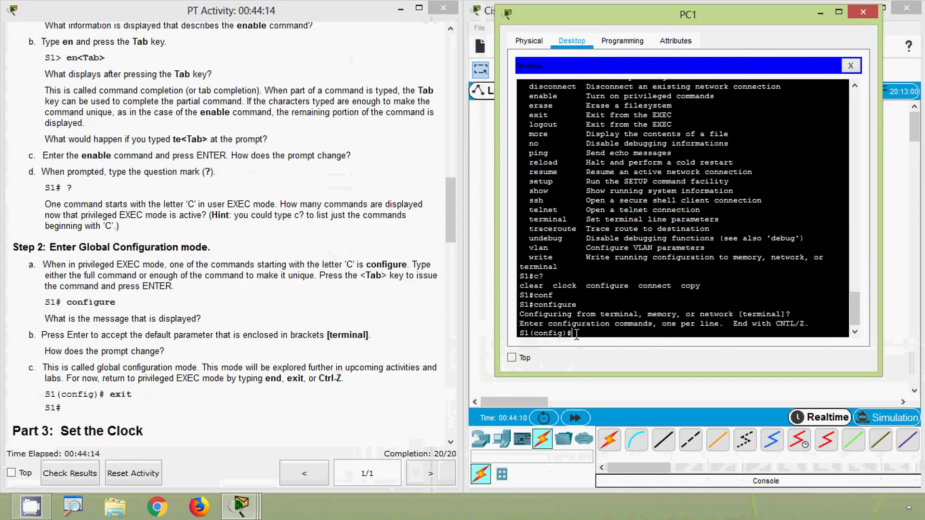
pyautogui.click(144, 313)
pyautogui.scroll(-3, 145, 313)
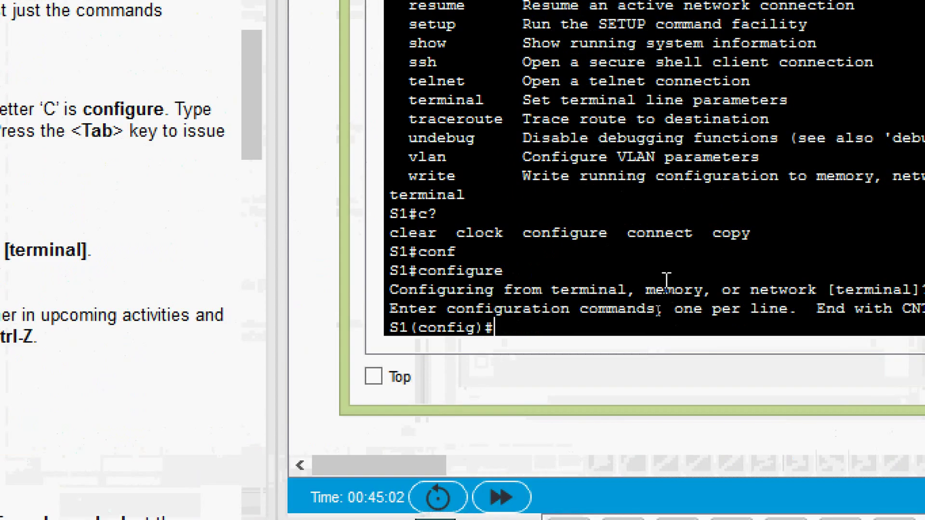
# Exit global configuration mode on S1 with exit, bring back the privileged EXEC prompt, and highlight it
pyautogui.press('Return')
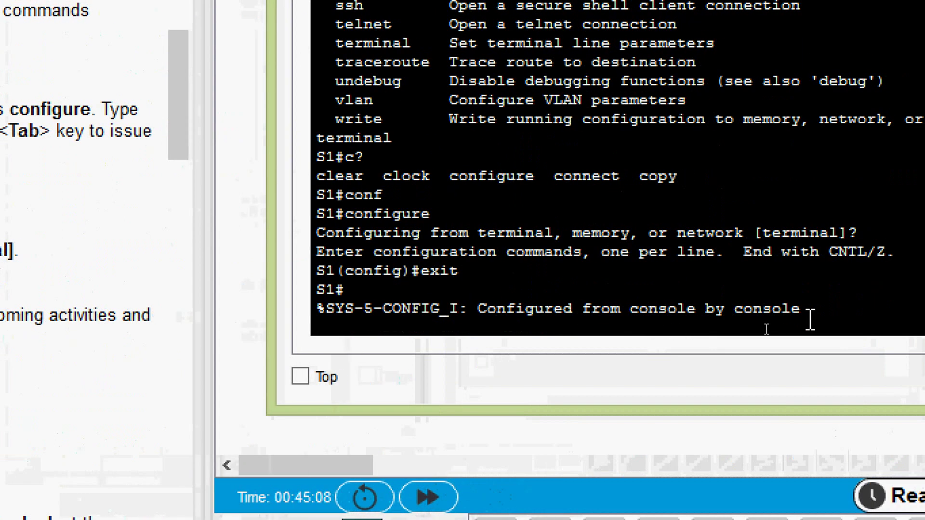
pyautogui.press('Return')
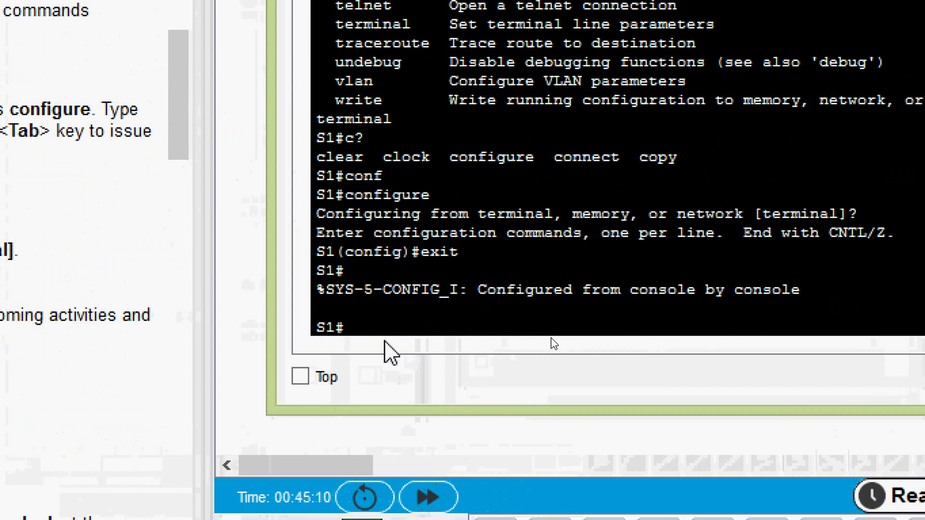
pyautogui.moveTo(359, 328); pyautogui.dragTo(318, 327)
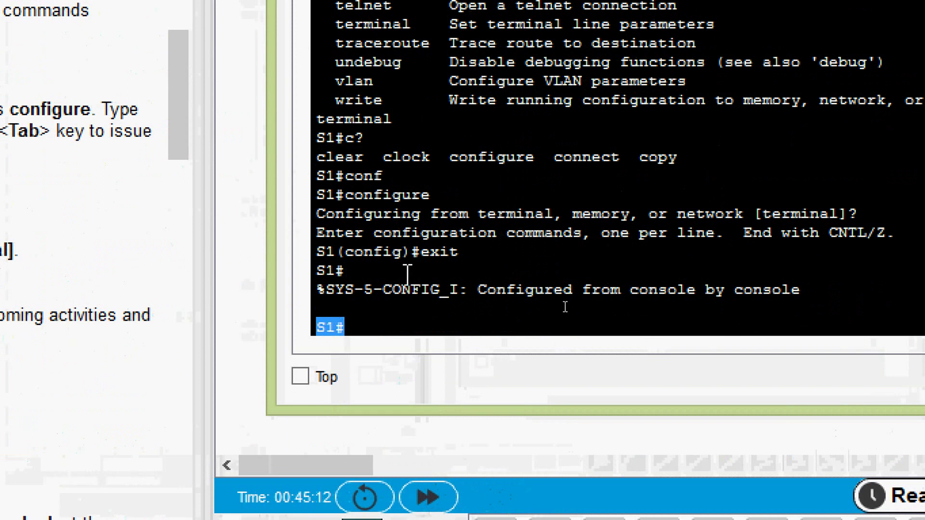
pyautogui.click(381, 328)
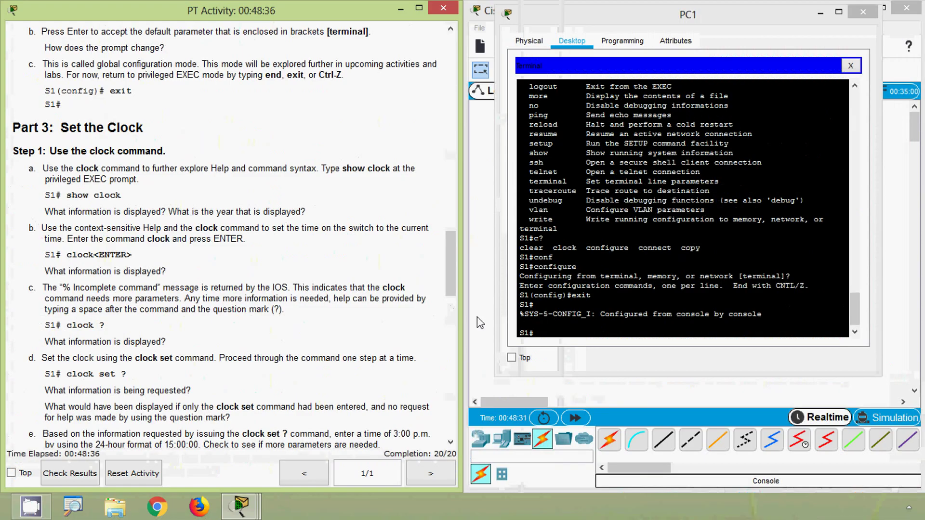
# Run show clock at the S1# prompt and highlight the date and year in its output
pyautogui.click(526, 333)
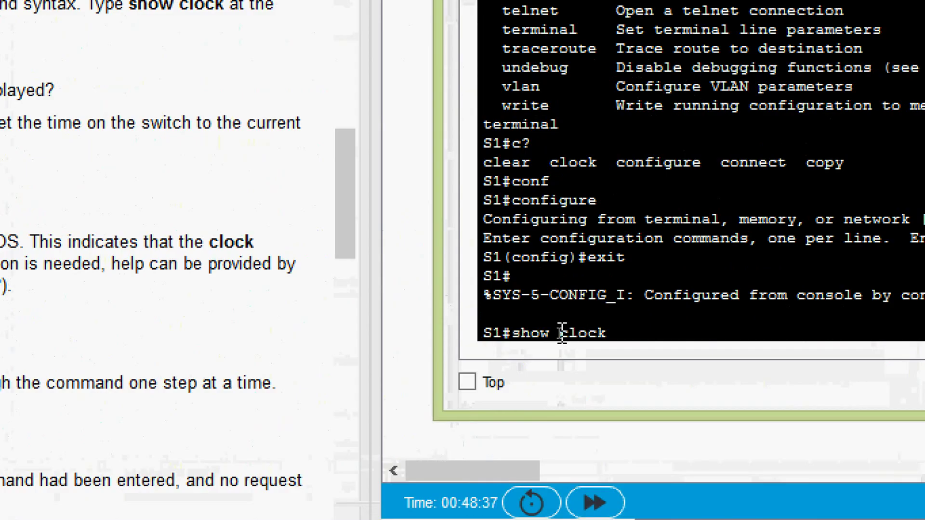
pyautogui.write('show clock')
pyautogui.press('Return')
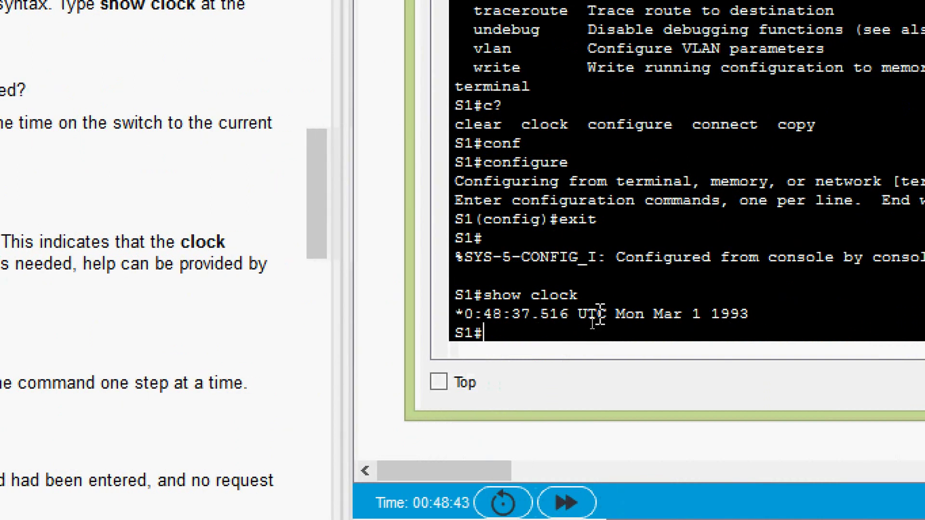
pyautogui.moveTo(618, 314); pyautogui.dragTo(750, 314)
pyautogui.click(705, 316)
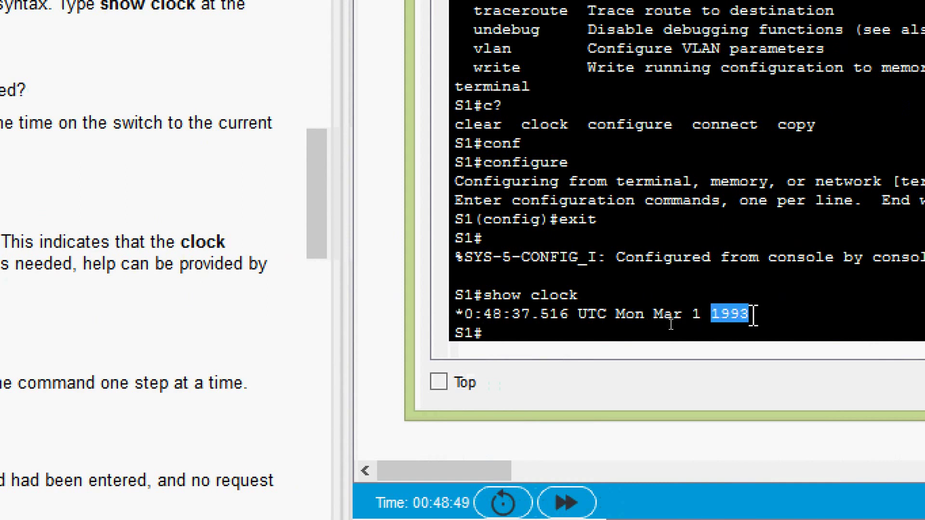
pyautogui.click(755, 316)
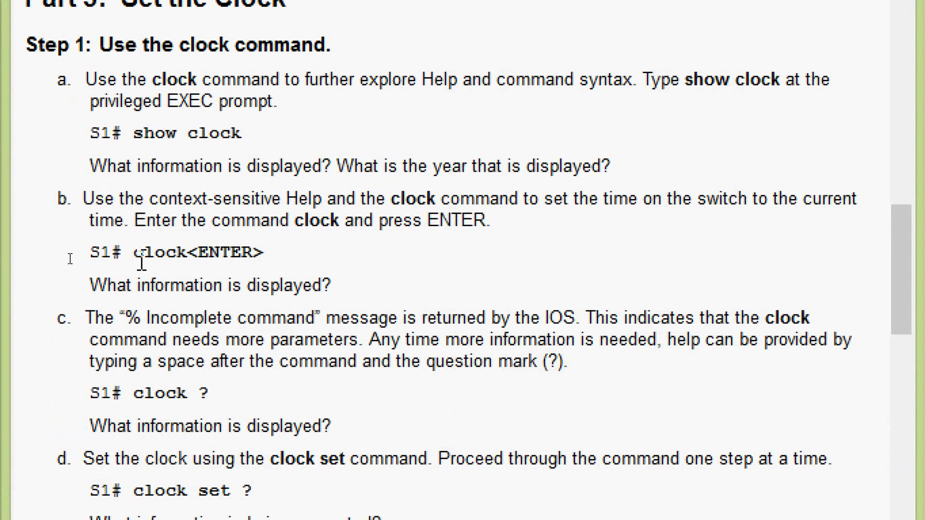
# Highlight the clock<ENTER> instruction in step b and run clock without parameters at the S1# prompt
pyautogui.moveTo(133, 252); pyautogui.dragTo(252, 252)
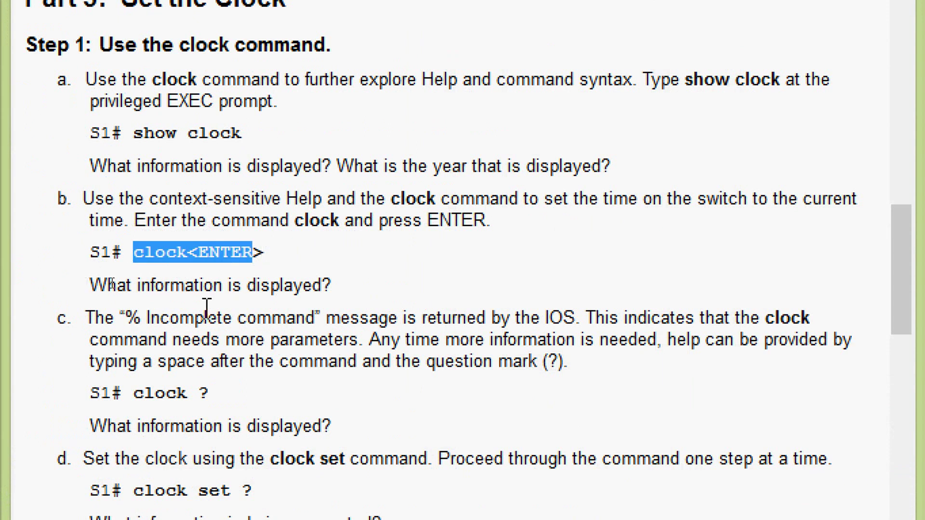
pyautogui.click(230, 272)
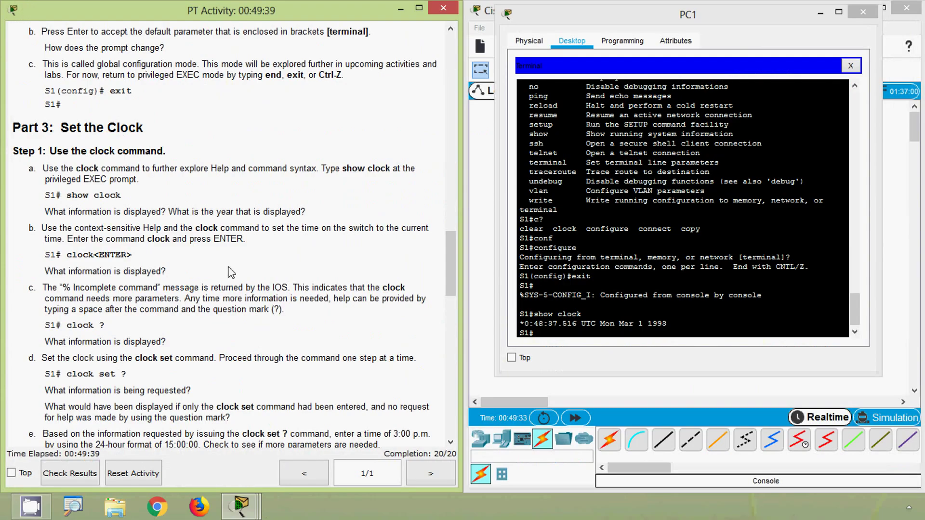
pyautogui.click(559, 296)
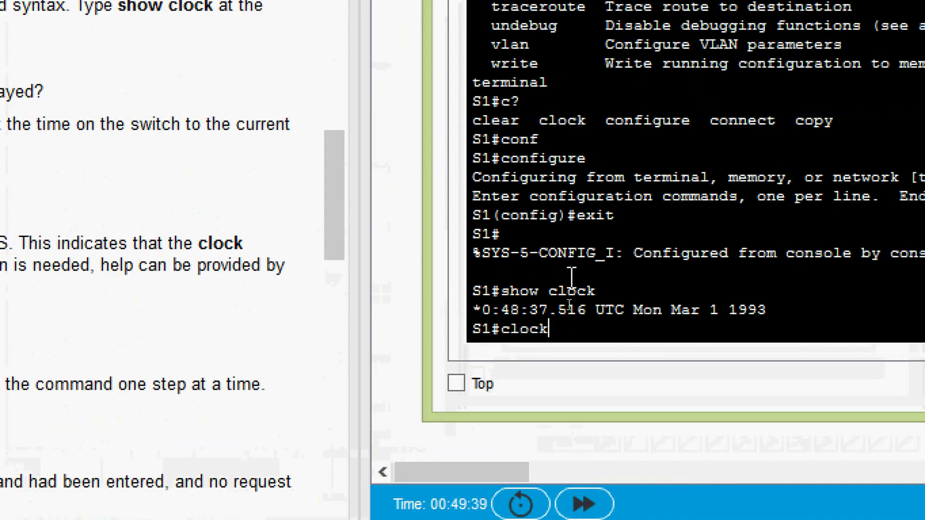
pyautogui.press('Return')
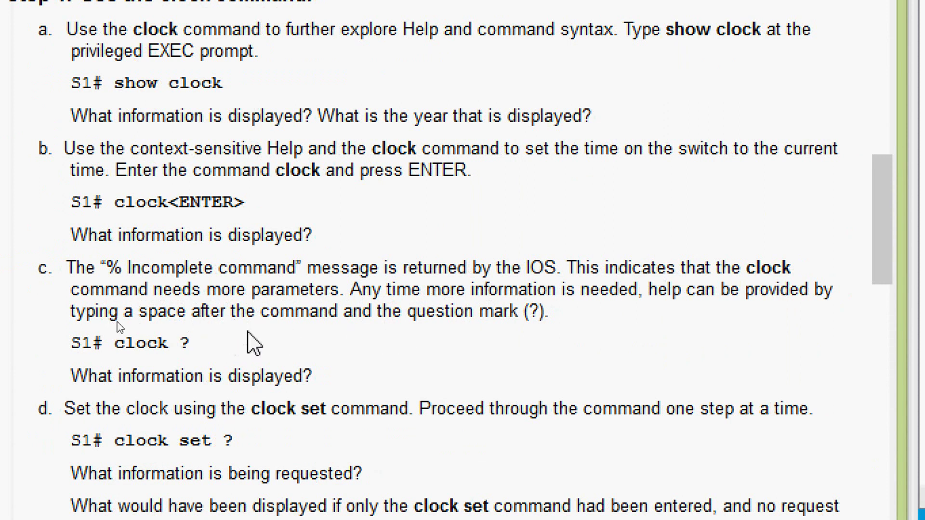
# Highlight the clock ? instruction in step c, request help with clock ? on S1, and highlight the listed set option
pyautogui.moveTo(118, 343); pyautogui.dragTo(171, 344)
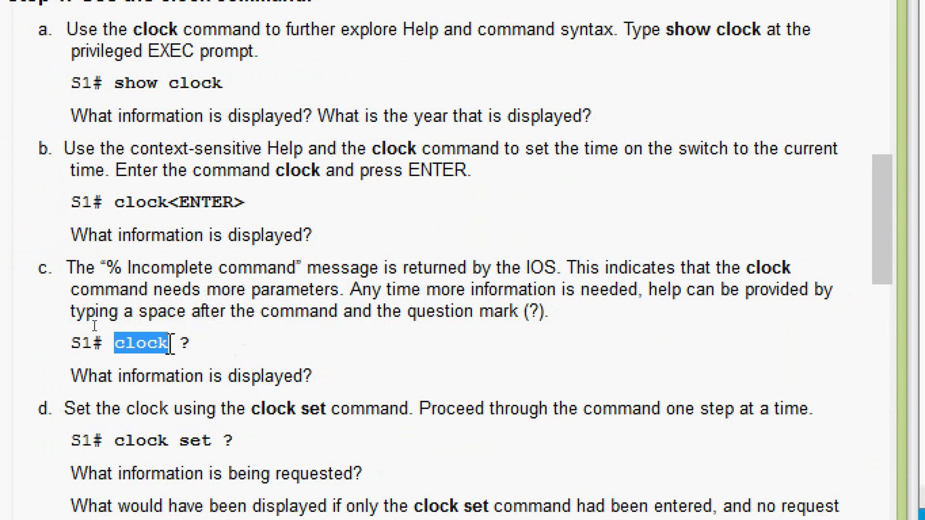
pyautogui.doubleClick(185, 344)
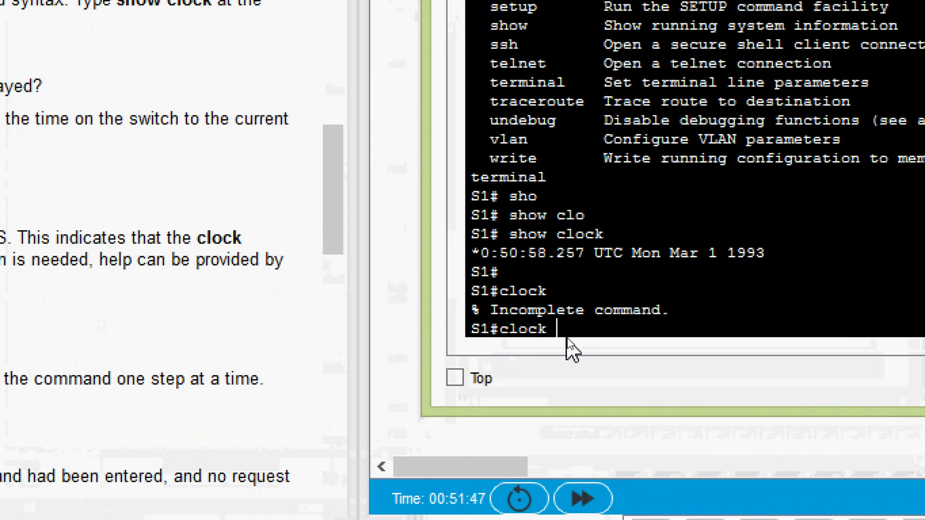
pyautogui.write('?')
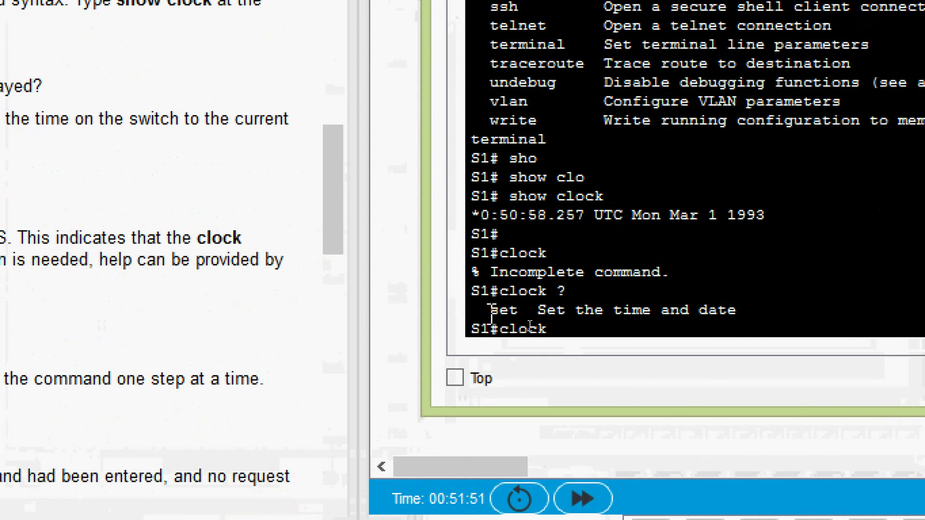
pyautogui.moveTo(490, 310); pyautogui.dragTo(518, 311)
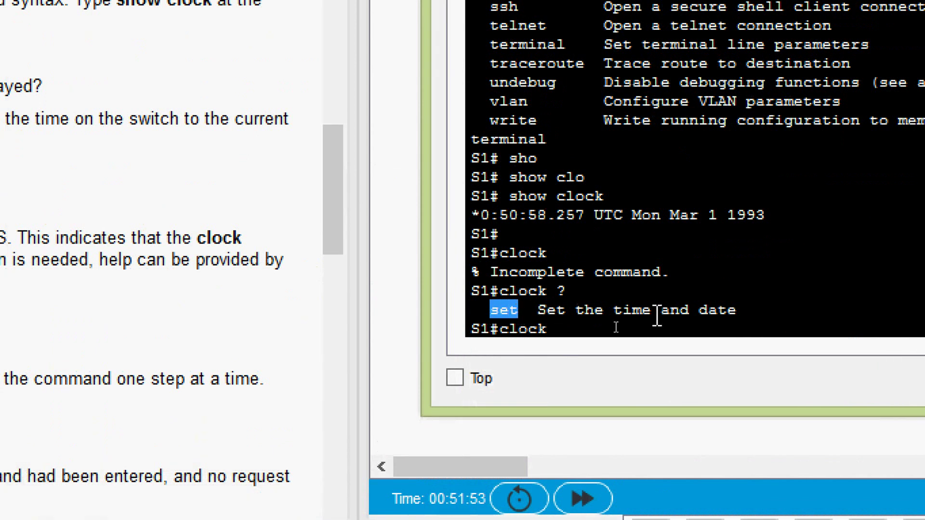
pyautogui.click(736, 312)
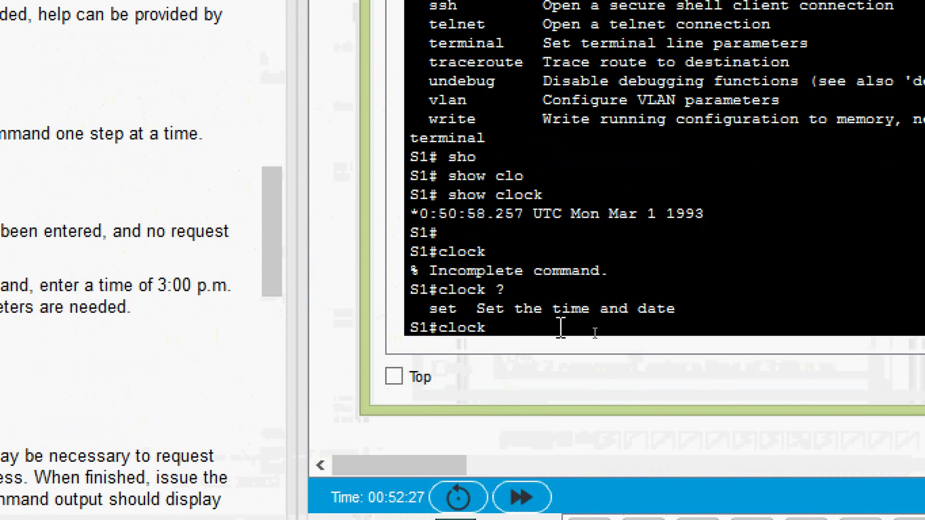
# Complete the command to clock set, request its parameters with clock set ?, and run clock set without a time
pyautogui.press('Tab')
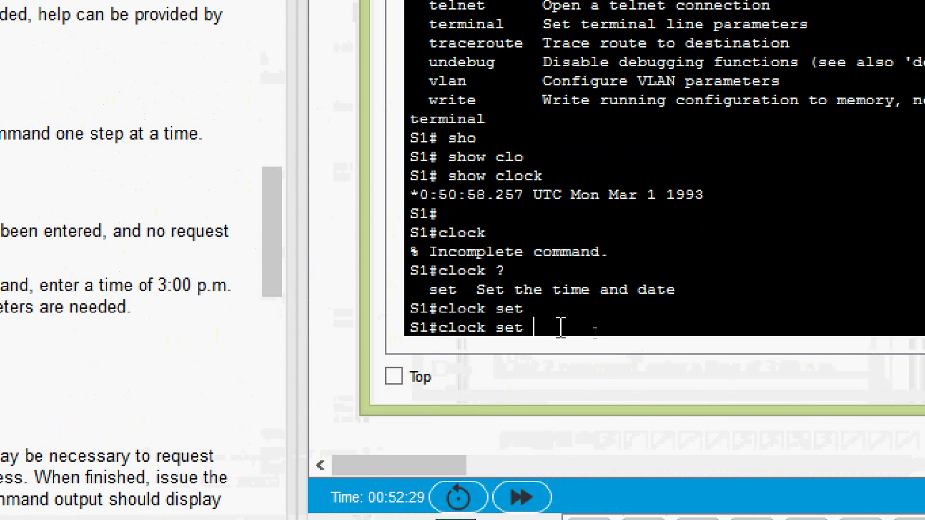
pyautogui.write('?')
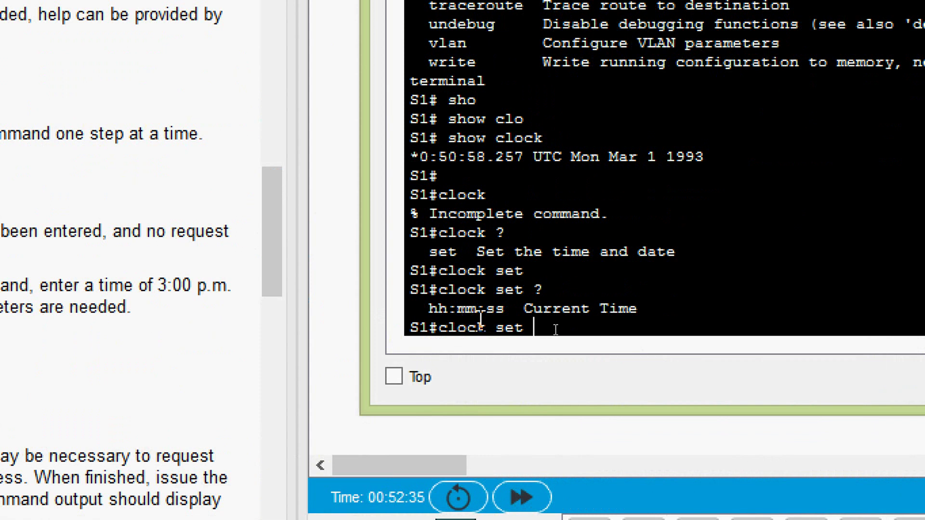
pyautogui.moveTo(524, 311); pyautogui.dragTo(637, 311)
pyautogui.click(574, 323)
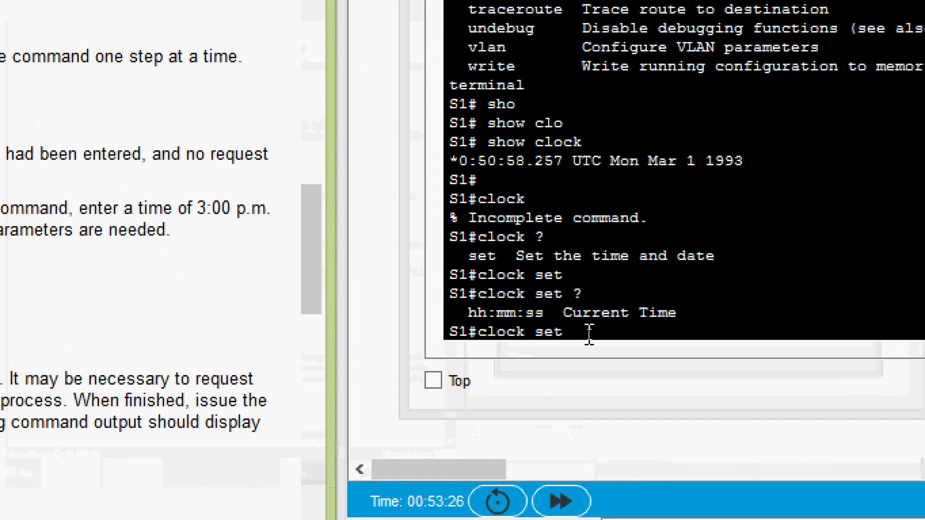
pyautogui.click(589, 333)
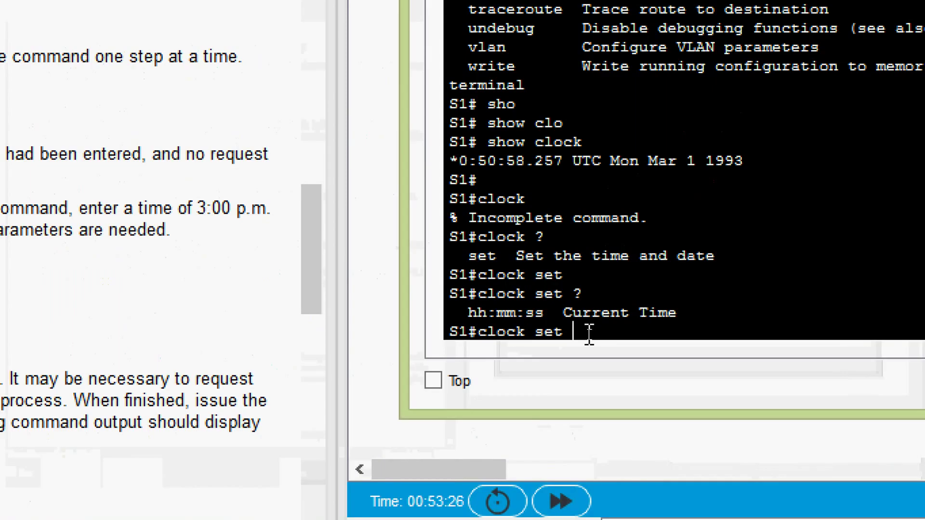
pyautogui.press('Return')
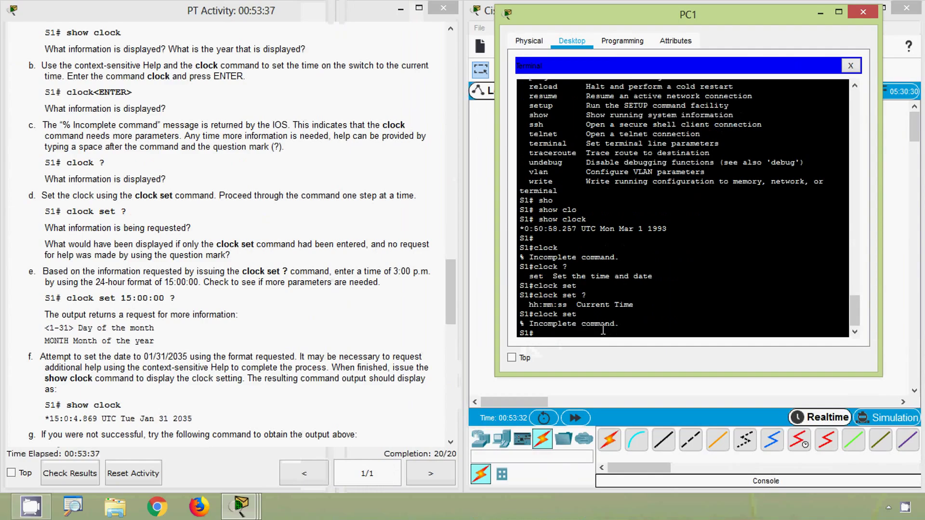
# Highlight the clock set 15:00:00 instruction in step e and enter clock set 15:00:00 ? on S1 to request further parameters
pyautogui.click(115, 315)
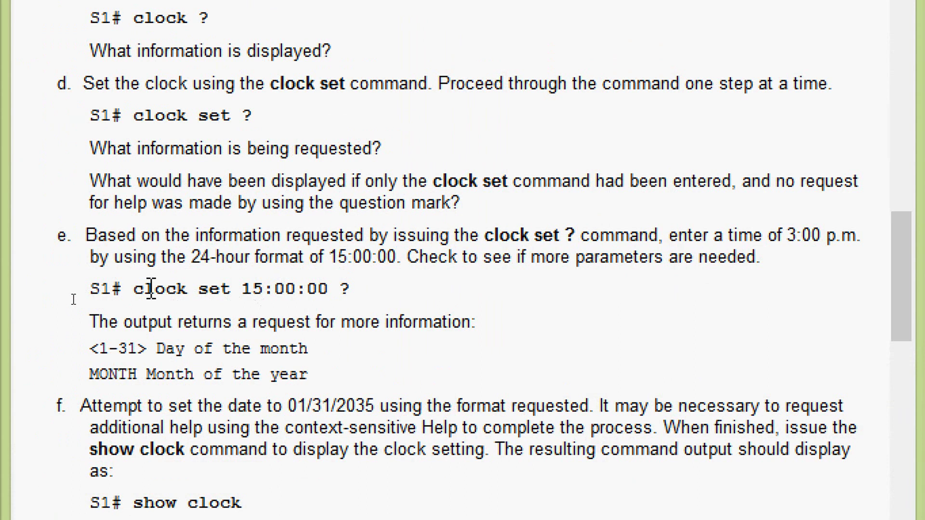
pyautogui.moveTo(134, 292); pyautogui.dragTo(333, 293)
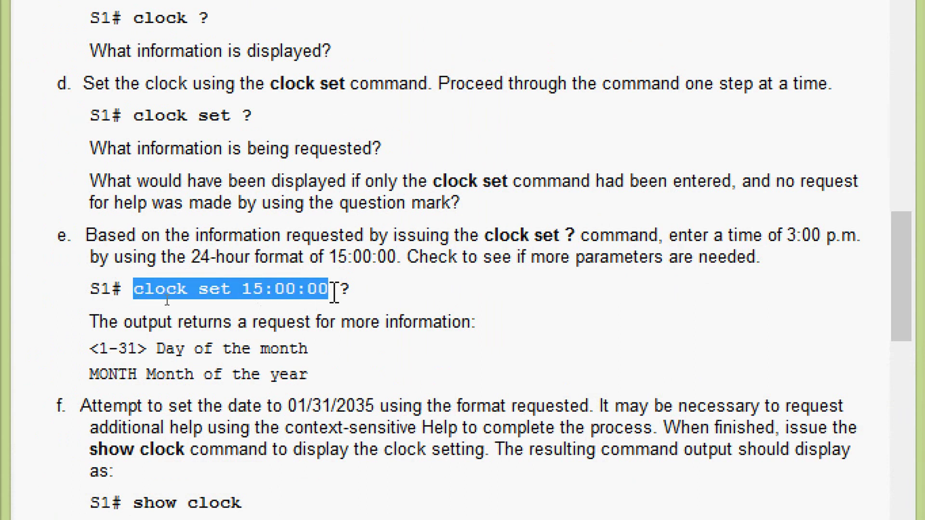
pyautogui.click(351, 292)
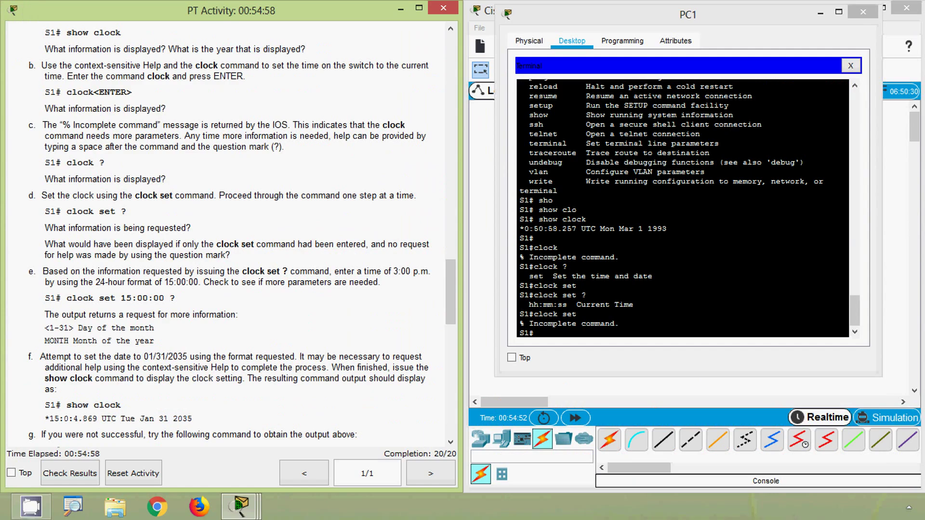
pyautogui.click(558, 334)
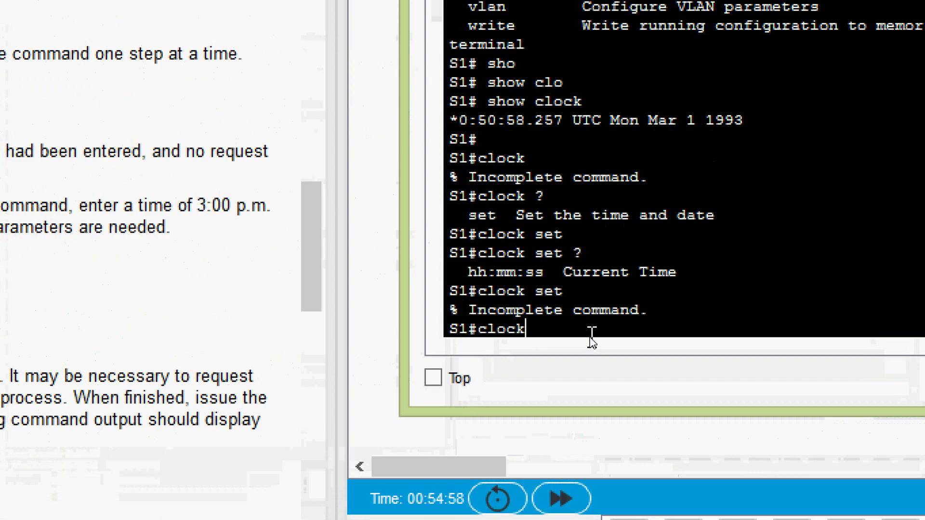
pyautogui.press('Tab')
pyautogui.write('?')
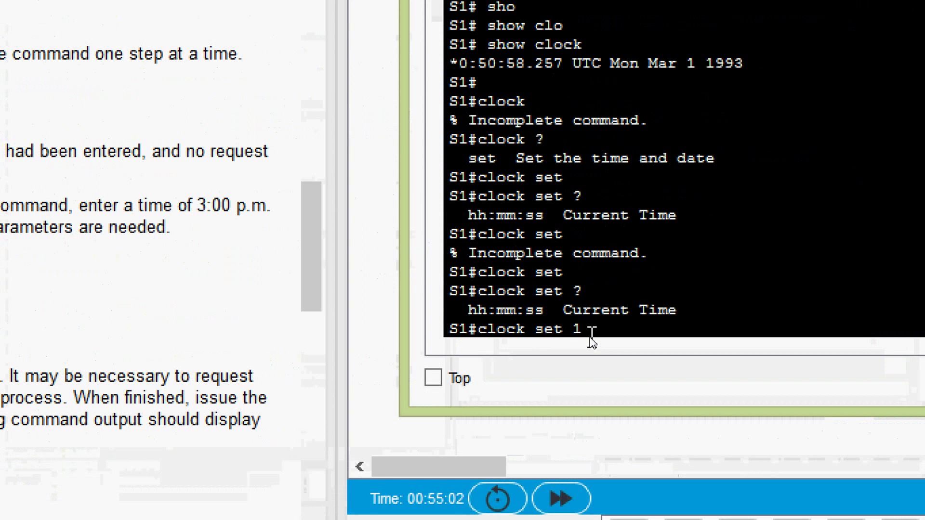
pyautogui.write('15:00:00')
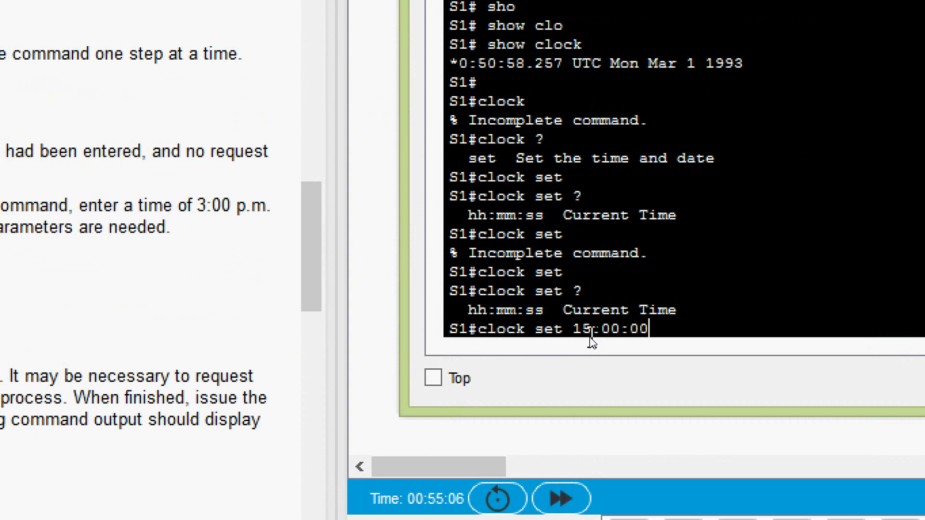
pyautogui.write(' ?')
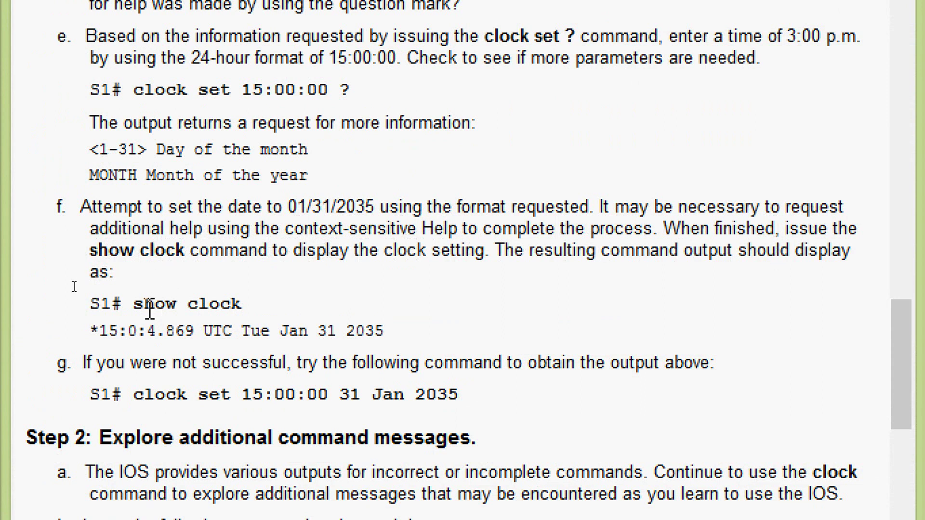
# Read step f on setting the date and highlight the show clock command and its expected output
pyautogui.moveTo(134, 304); pyautogui.dragTo(250, 304)
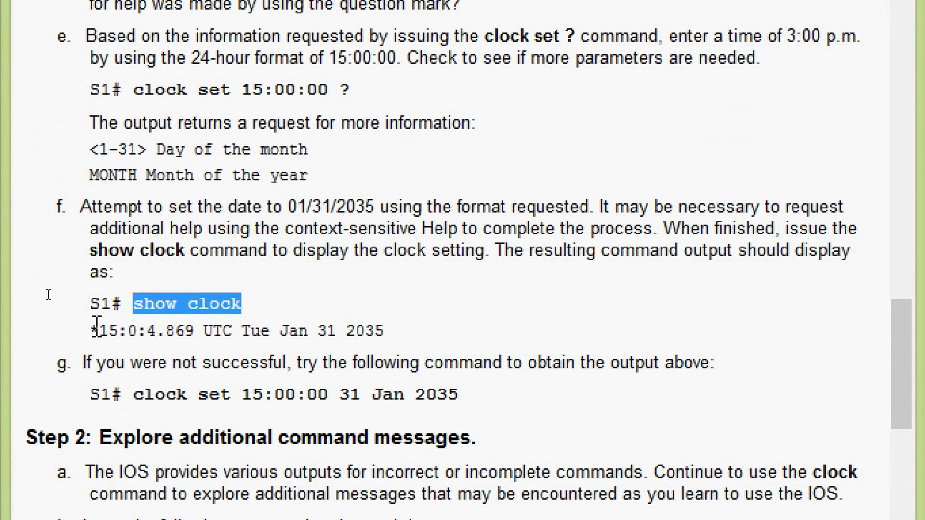
pyautogui.moveTo(91, 330); pyautogui.dragTo(390, 330)
pyautogui.click(413, 338)
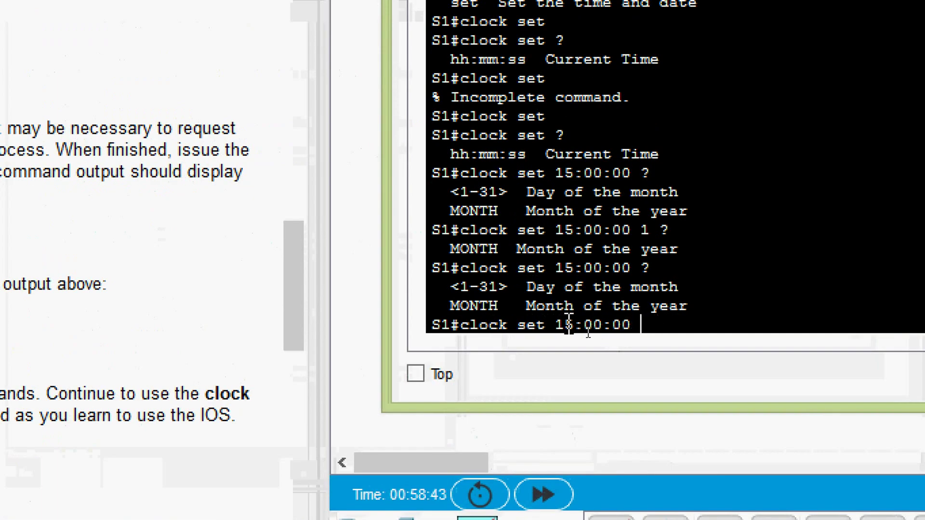
# Add day 31 to the clock set 15:00:00 command and request help on the following parameter
pyautogui.moveTo(555, 325); pyautogui.dragTo(612, 327)
pyautogui.write('31 ')
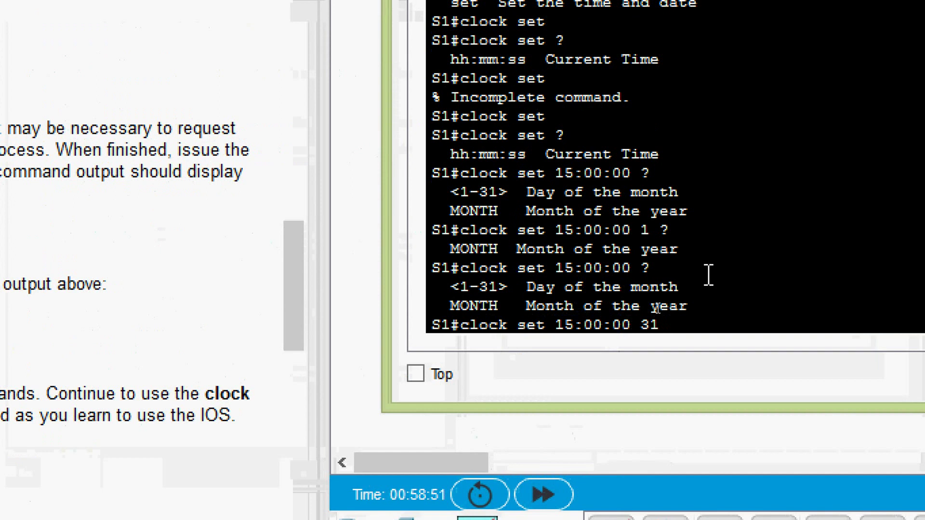
pyautogui.write('?')
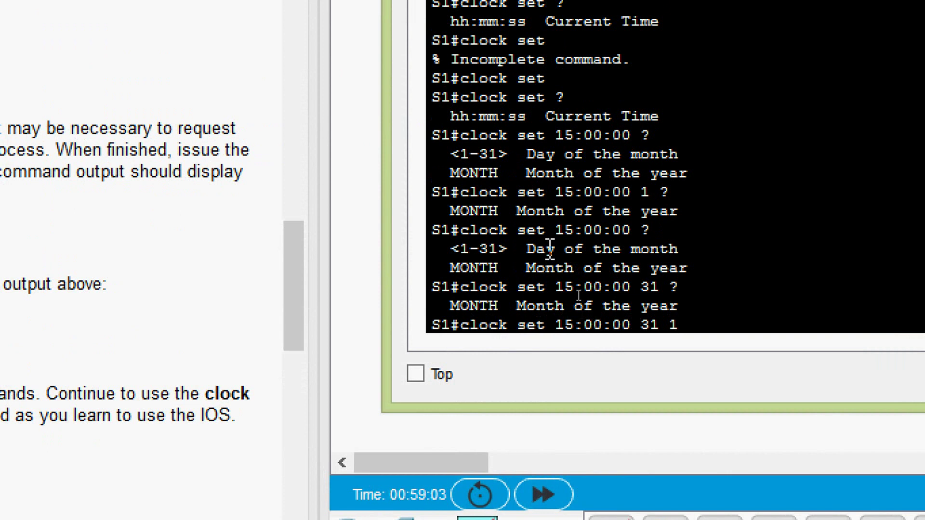
# Request help for month 1 in the clock set 15:00:00 31 command, and repeat the request with JANUARY as the month
pyautogui.write('?')
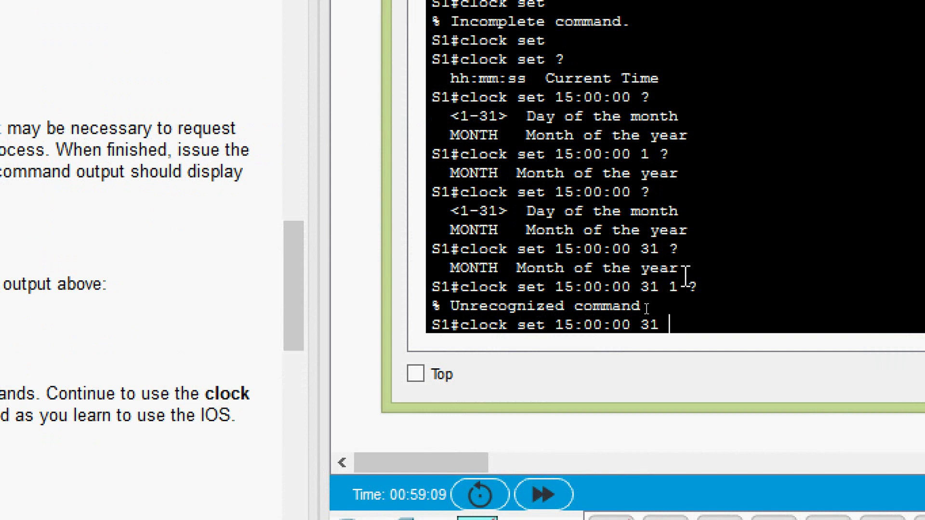
pyautogui.write('JANUARY')
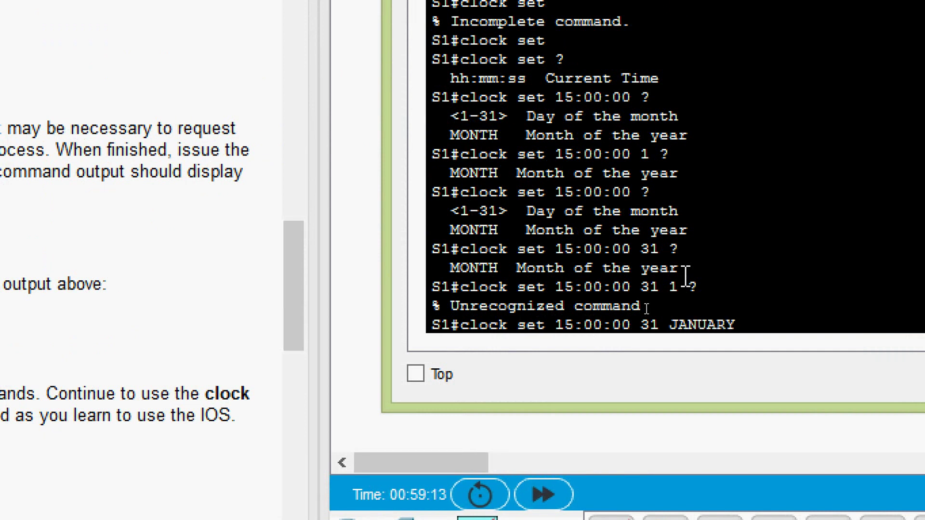
pyautogui.write(' ?')
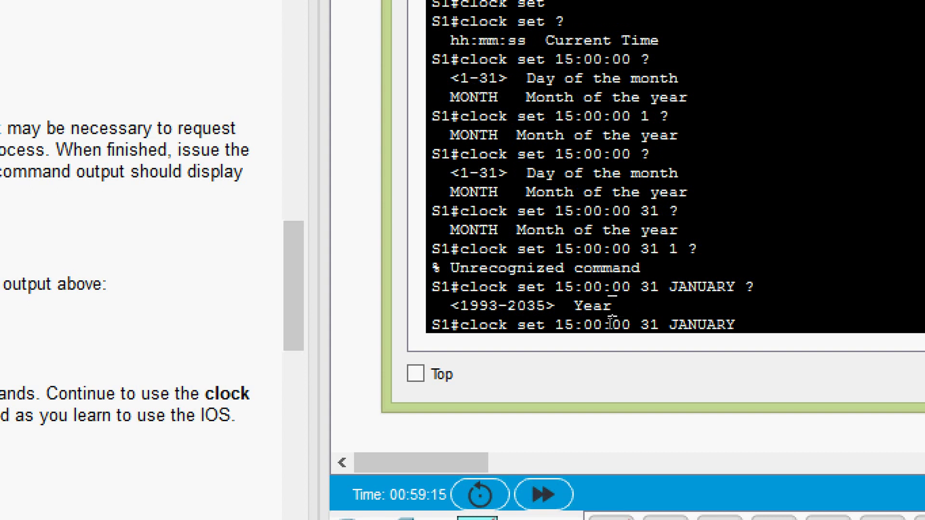
# Highlight the permitted year range, run clock set 15:00:00 31 JANUARY 2035 on S1, and display the setting with show clock
pyautogui.moveTo(614, 305); pyautogui.dragTo(565, 308)
pyautogui.moveTo(506, 306); pyautogui.dragTo(549, 305)
pyautogui.click(753, 320)
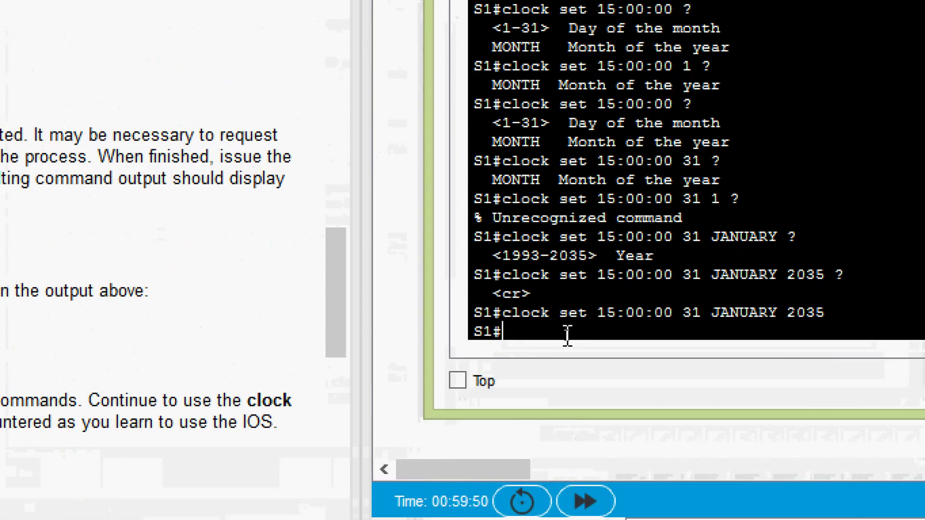
pyautogui.press('Tab')
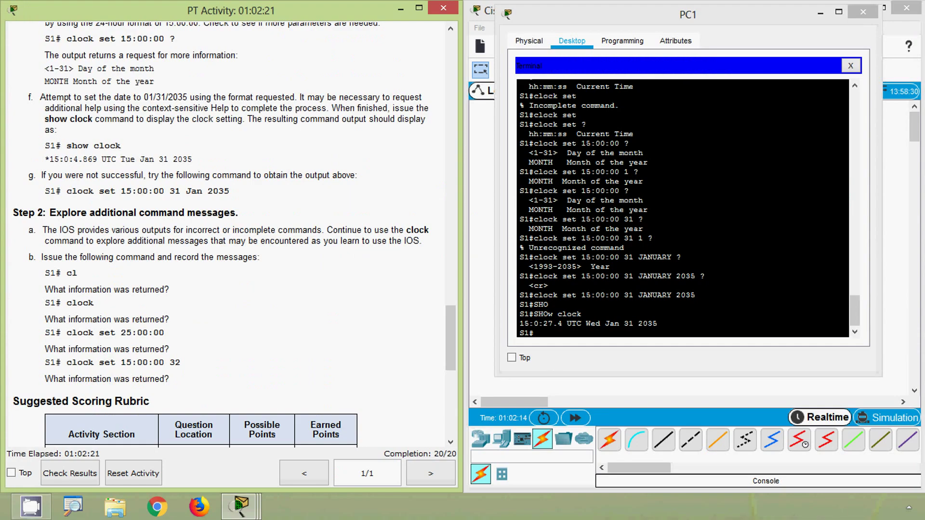
# Run the abbreviated command cl on S1 and request the list of commands starting with cl
pyautogui.click(568, 324)
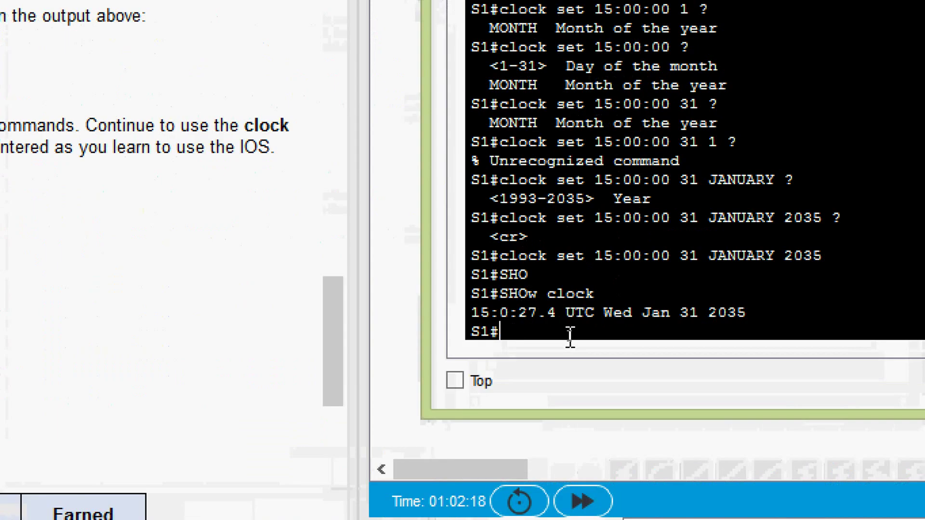
pyautogui.write('cl')
pyautogui.press('Return')
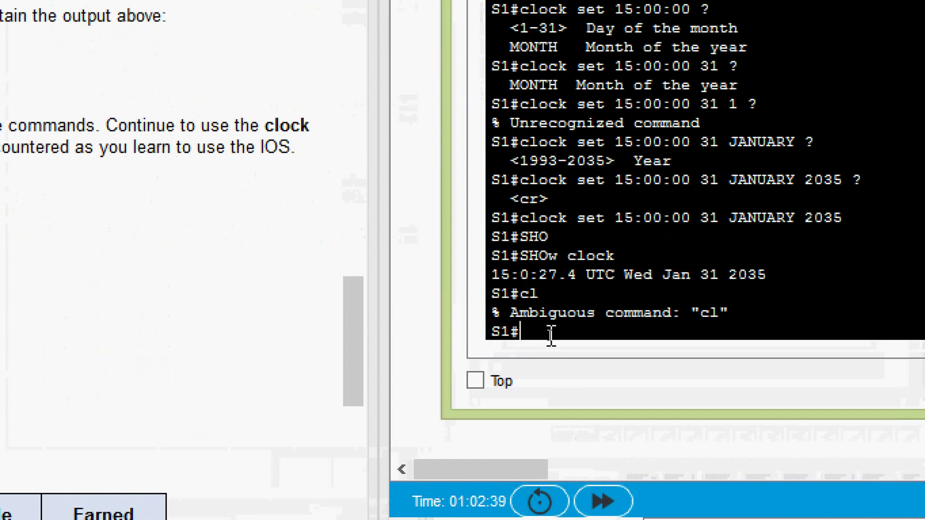
pyautogui.write('?')
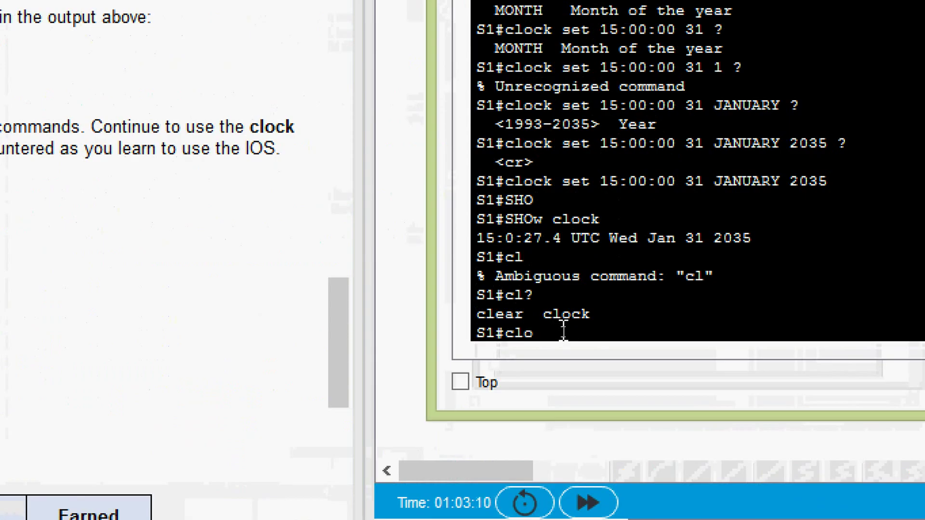
# Run clock without parameters on S1, followed by clock set 25:00:00, to produce their command messages
pyautogui.write('k')
pyautogui.press('Return')
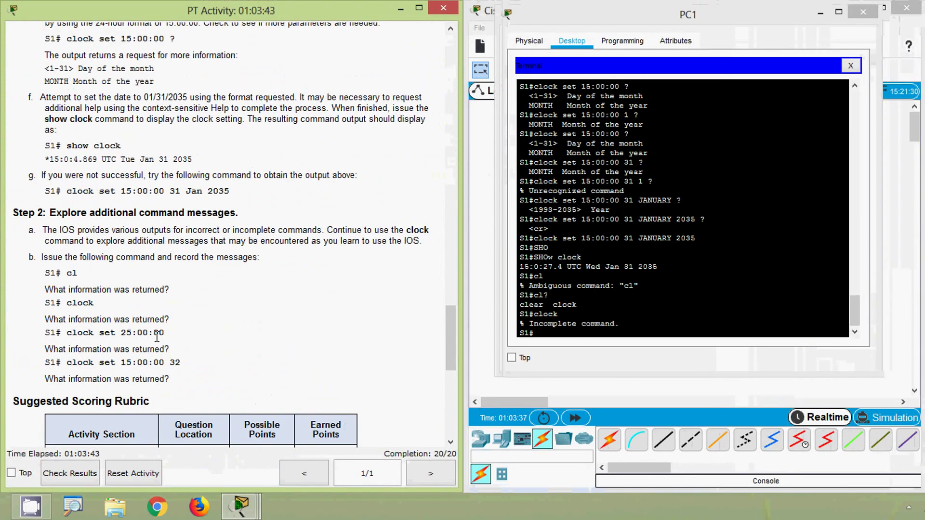
pyautogui.click(545, 332)
pyautogui.write('clock set ')
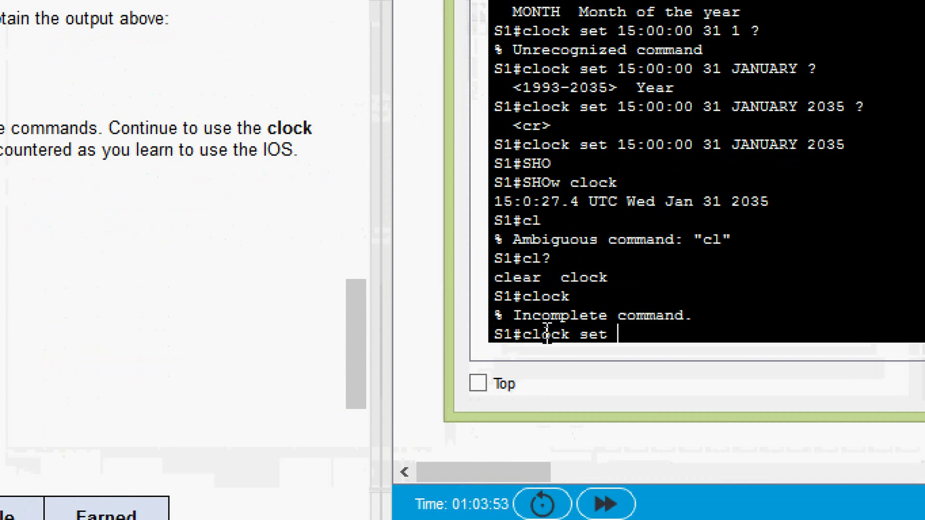
pyautogui.write('25:00:00')
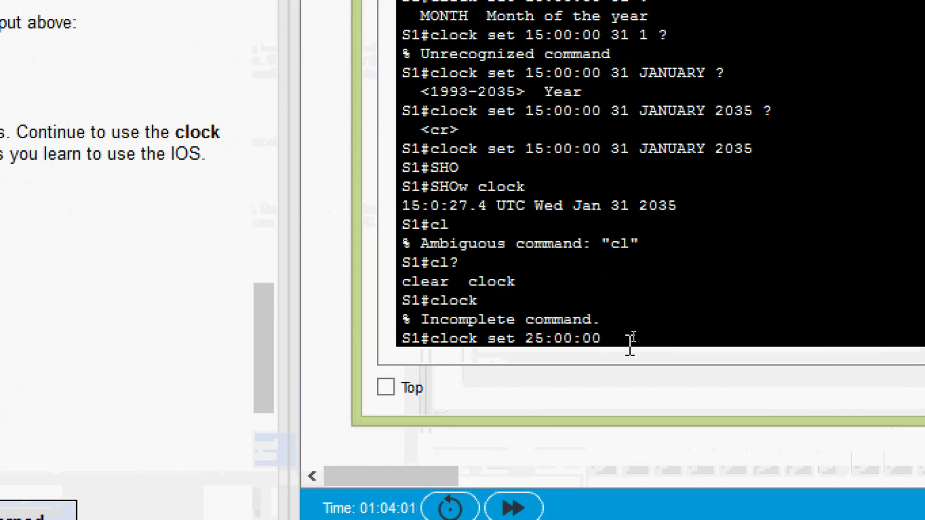
pyautogui.press('Return')
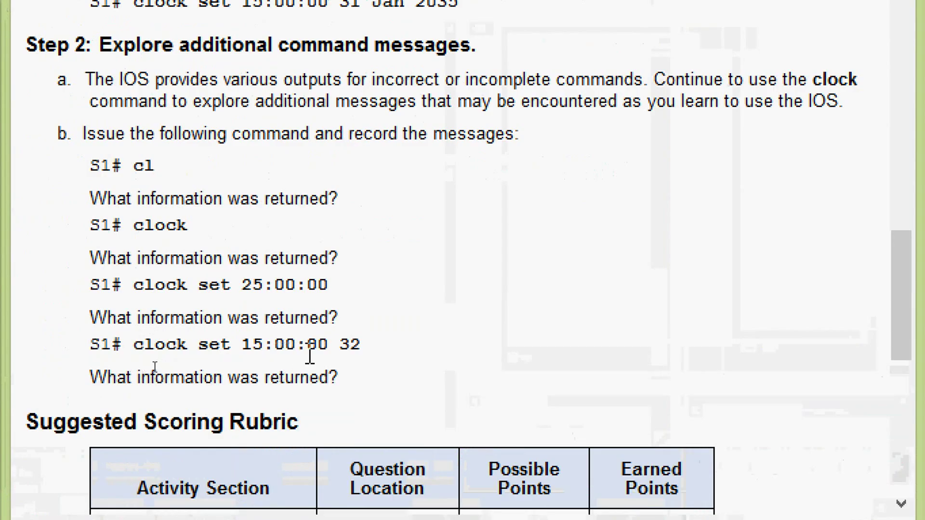
# Highlight day 32 in the last command of step 2b and run clock set 15:00:00 32 on S1
pyautogui.doubleClick(346, 350)
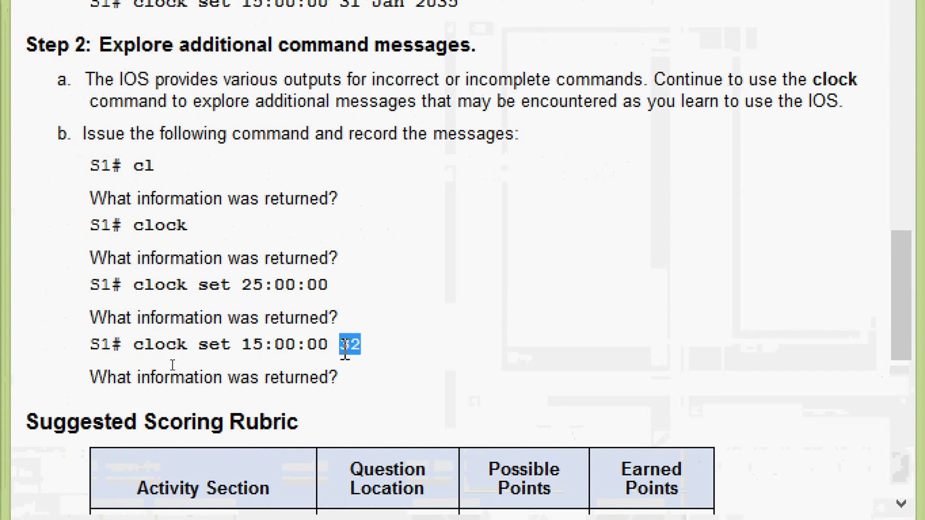
pyautogui.click(351, 351)
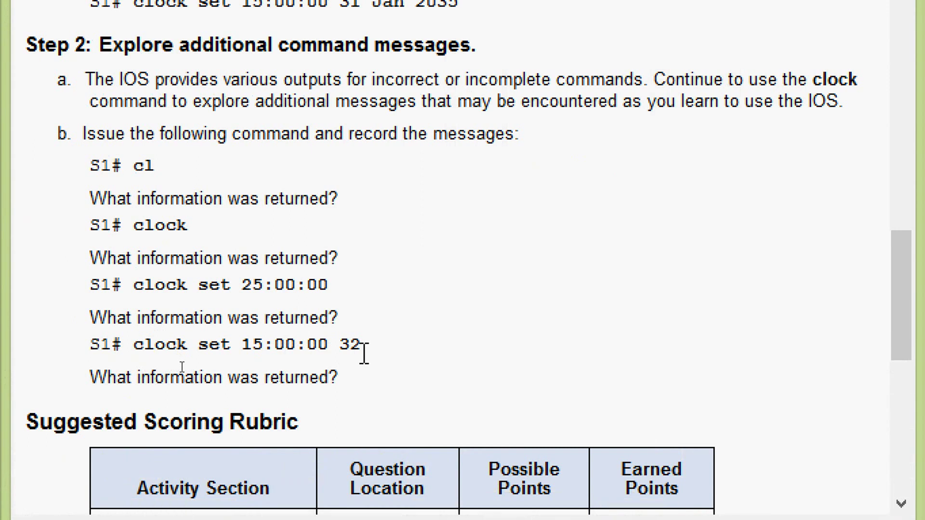
pyautogui.moveTo(363, 348); pyautogui.dragTo(340, 345)
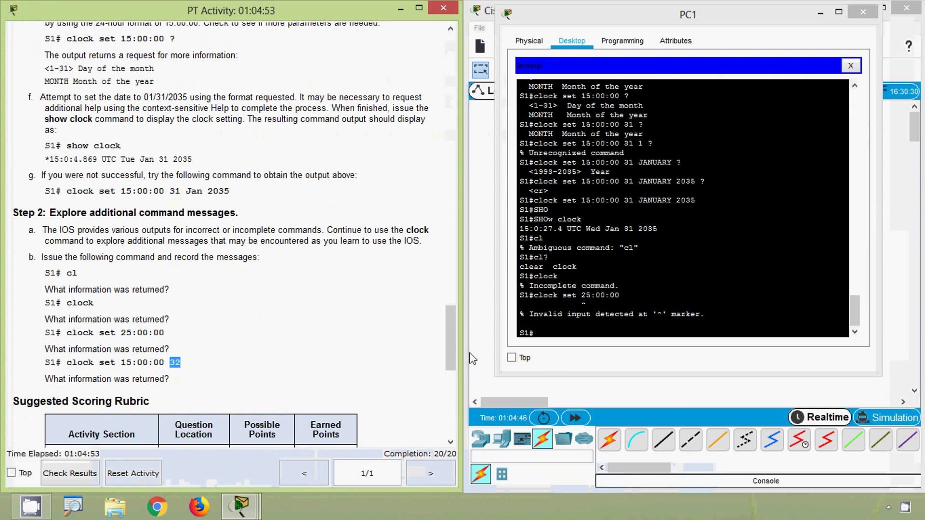
pyautogui.click(542, 333)
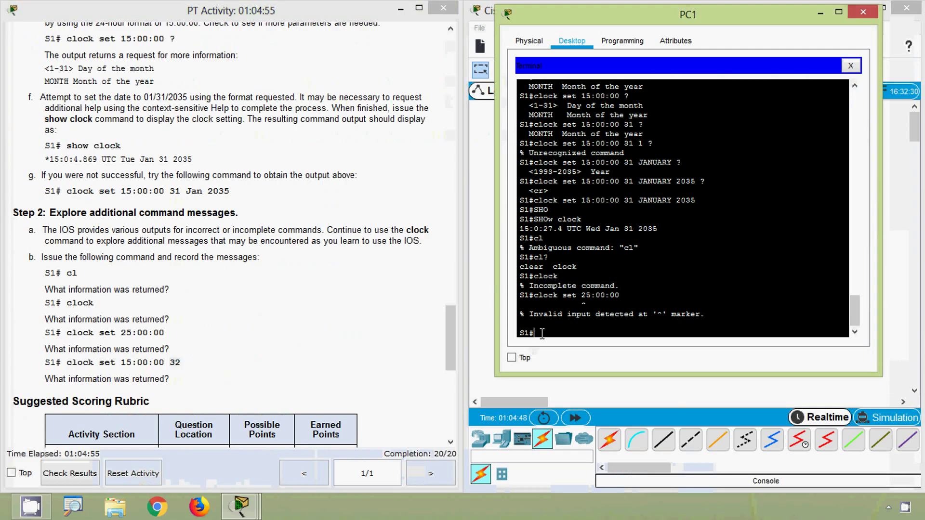
pyautogui.write('clock set 15')
pyautogui.write(':')
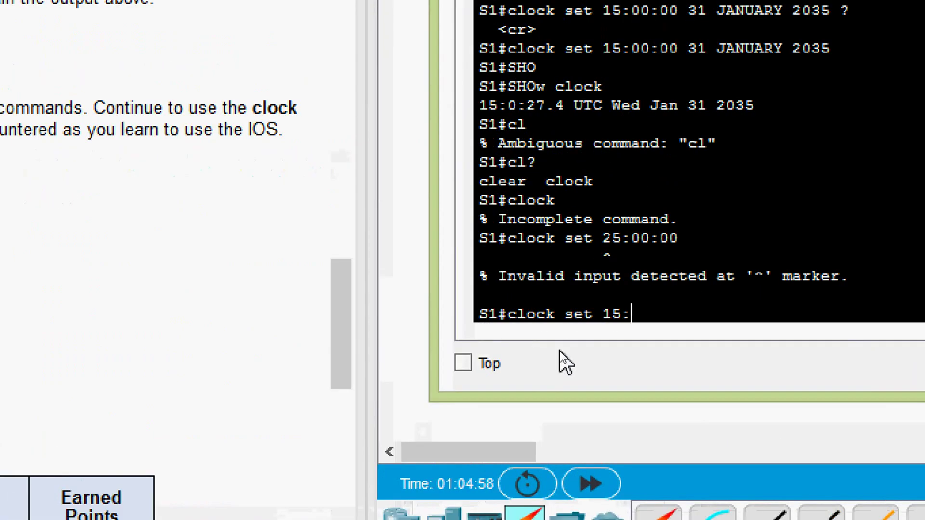
pyautogui.write('00:00 ')
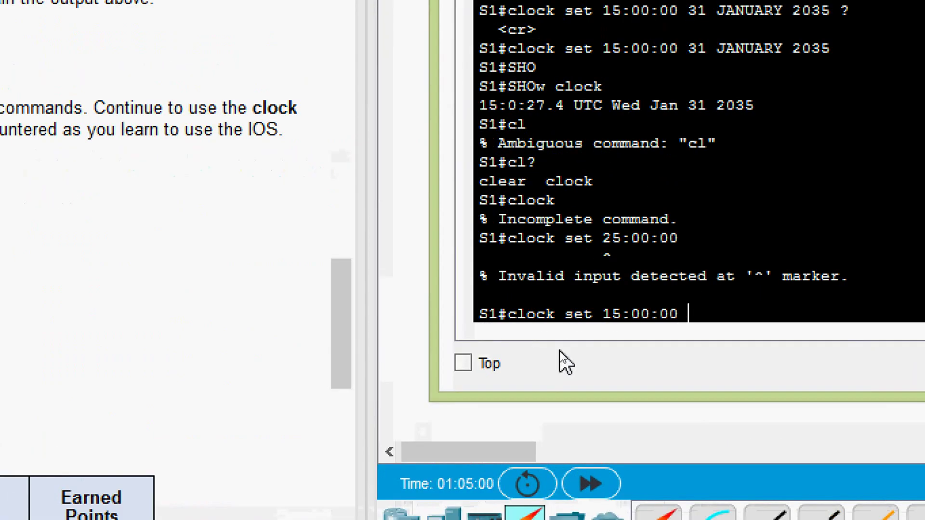
pyautogui.write('32')
pyautogui.press('Return')
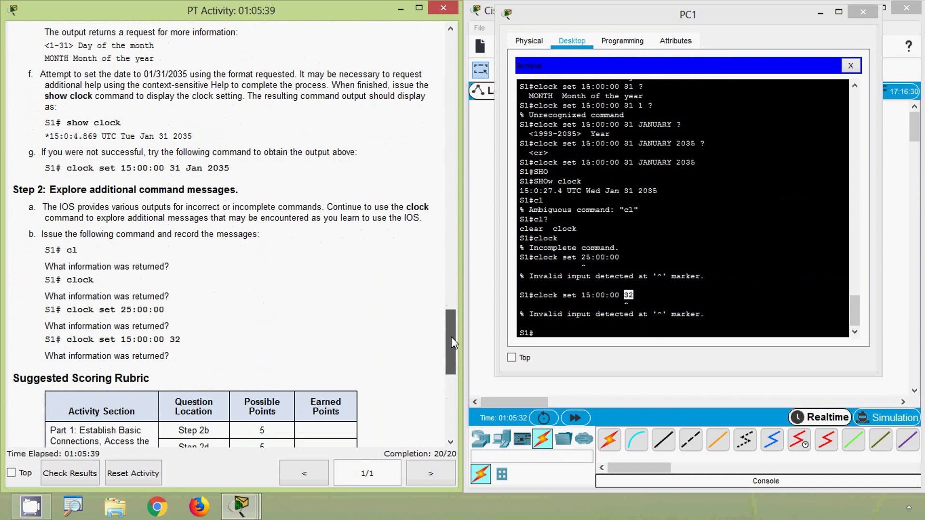
# Return to the beginning of the activity instructions with the objectives and background
pyautogui.moveTo(451, 336); pyautogui.dragTo(453, 58)
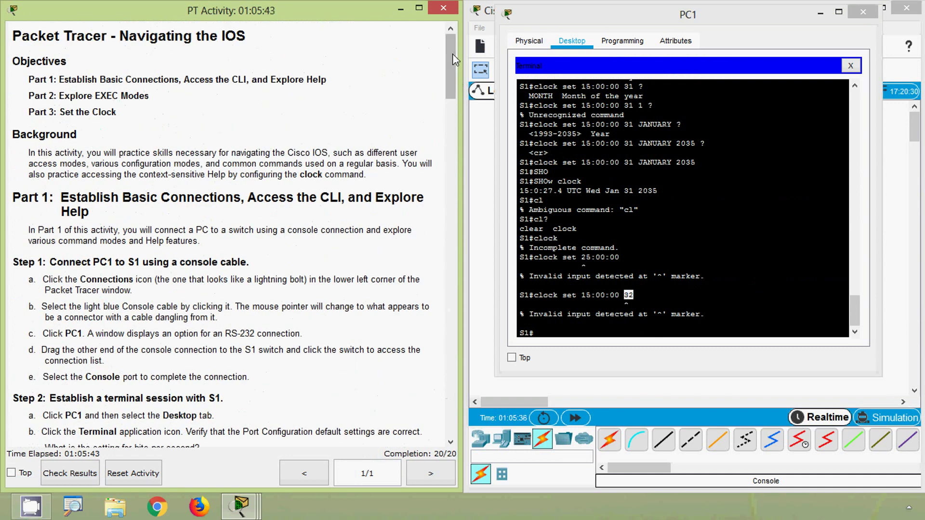